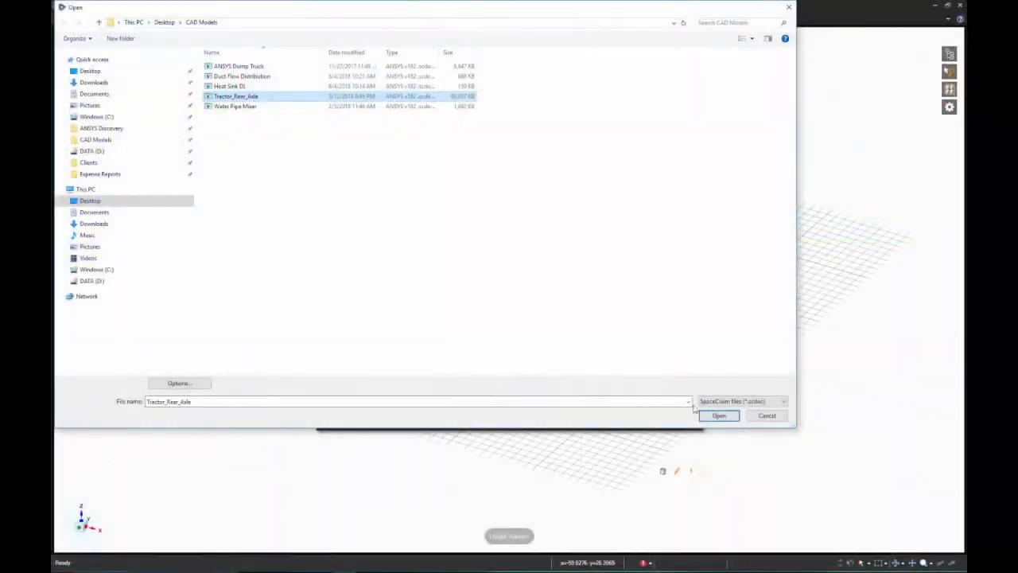
Open the Tractor_Rear_Axle model from the CAD Models folder and look over its central housing
{"action": "left_click", "coordinate": [715, 416]}
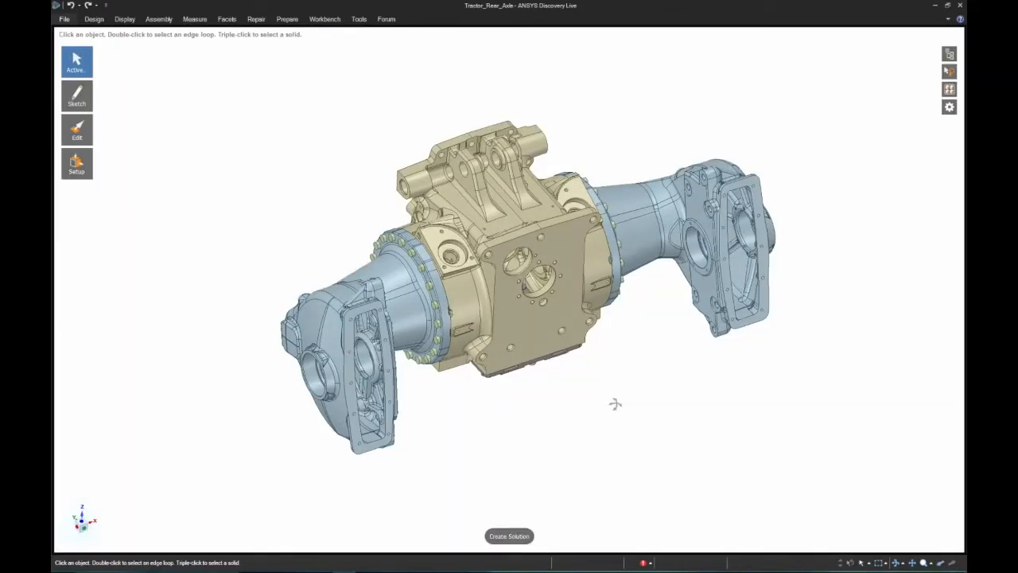
{"action": "left_click", "coordinate": [487, 297]}
{"action": "scroll", "coordinate": [487, 297], "scroll_direction": "up", "scroll_amount": 5}
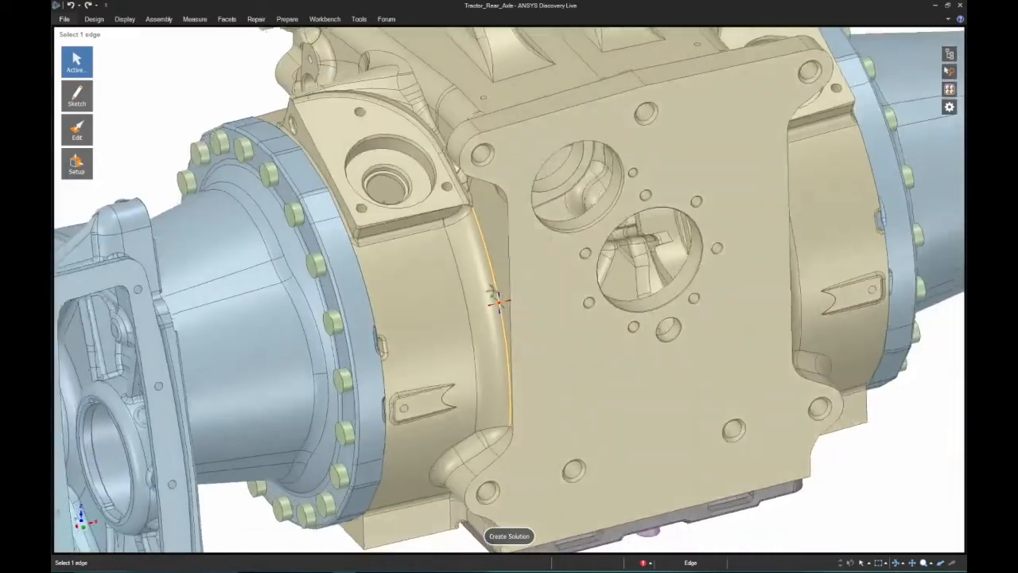
{"action": "middle_click_drag", "start_coordinate": [492, 292], "coordinate": [500, 261]}
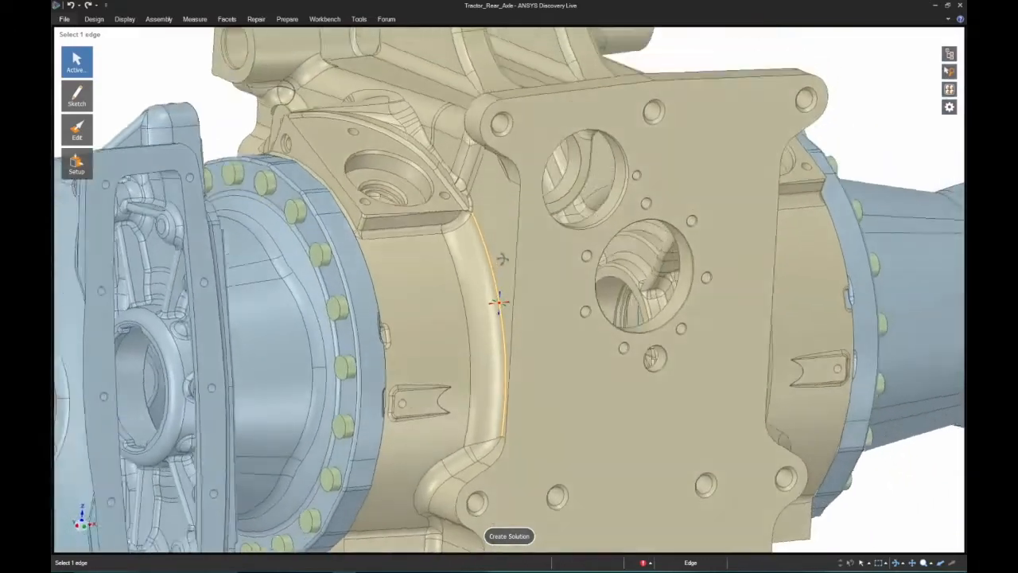
{"action": "middle_click_drag", "start_coordinate": [500, 262], "coordinate": [541, 224]}
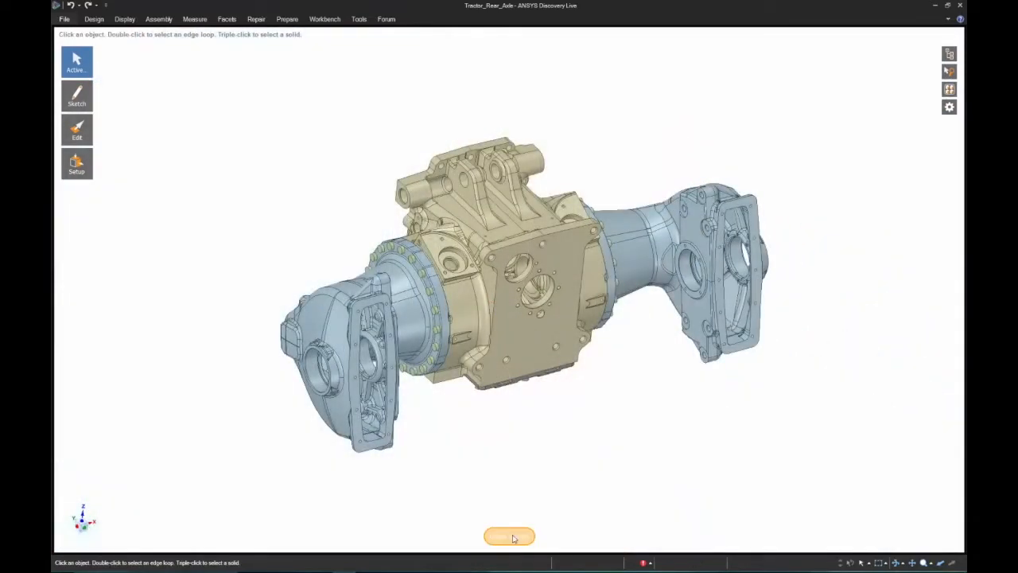
Create a structural solution that includes all bodies of the axle assembly
{"action": "left_click", "coordinate": [513, 539]}
{"action": "left_click", "coordinate": [521, 469]}
{"action": "left_click", "coordinate": [494, 515]}
{"action": "left_click_drag", "start_coordinate": [240, 109], "coordinate": [837, 510]}
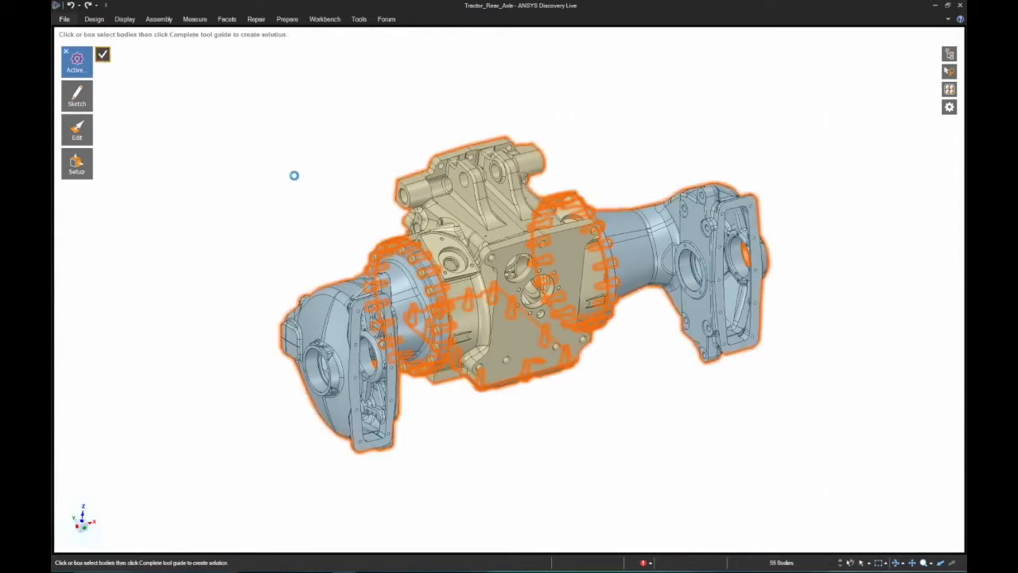
Apply a fixed support to the bores of the two upright lugs on top of the central housing
{"action": "scroll", "coordinate": [469, 190], "scroll_direction": "up", "scroll_amount": 5}
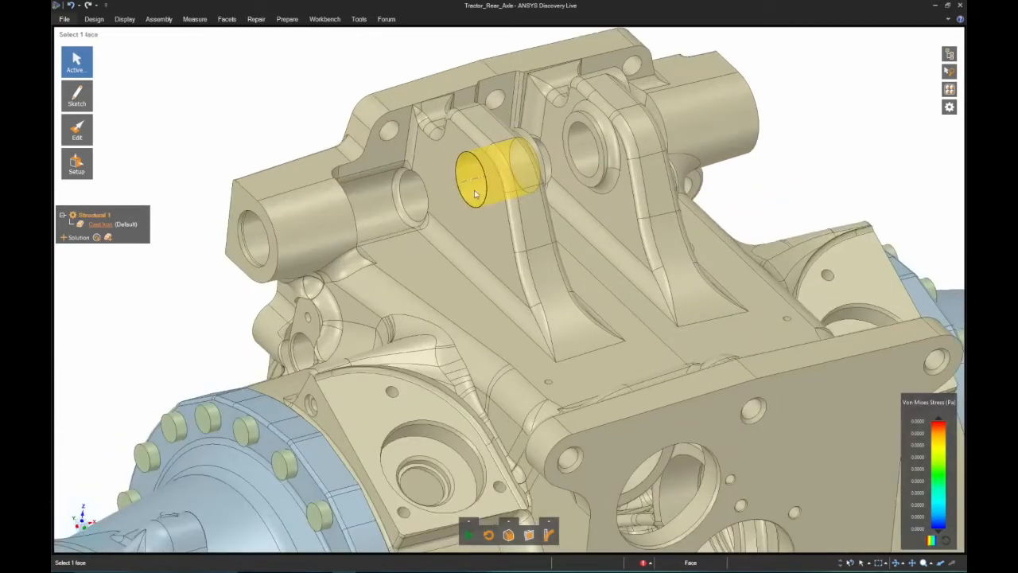
{"action": "left_click", "coordinate": [475, 193]}
{"action": "left_click", "coordinate": [606, 137], "text": "ctrl"}
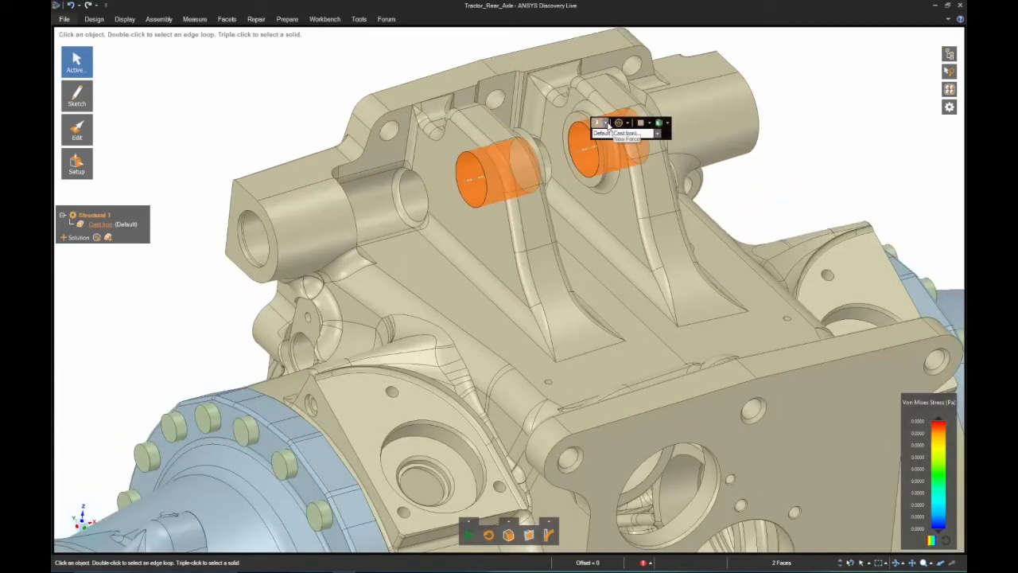
{"action": "left_click", "coordinate": [607, 124]}
{"action": "left_click", "coordinate": [623, 147]}
{"action": "left_click", "coordinate": [785, 224]}
Apply a downward force of 100000 N to the rectangular flange faces at both ends of the axle
{"action": "scroll", "coordinate": [784, 226], "scroll_direction": "down", "scroll_amount": 5}
{"action": "middle_click_drag", "start_coordinate": [773, 254], "coordinate": [565, 159], "text": "ctrl"}
{"action": "left_click", "coordinate": [830, 223], "text": "ctrl"}
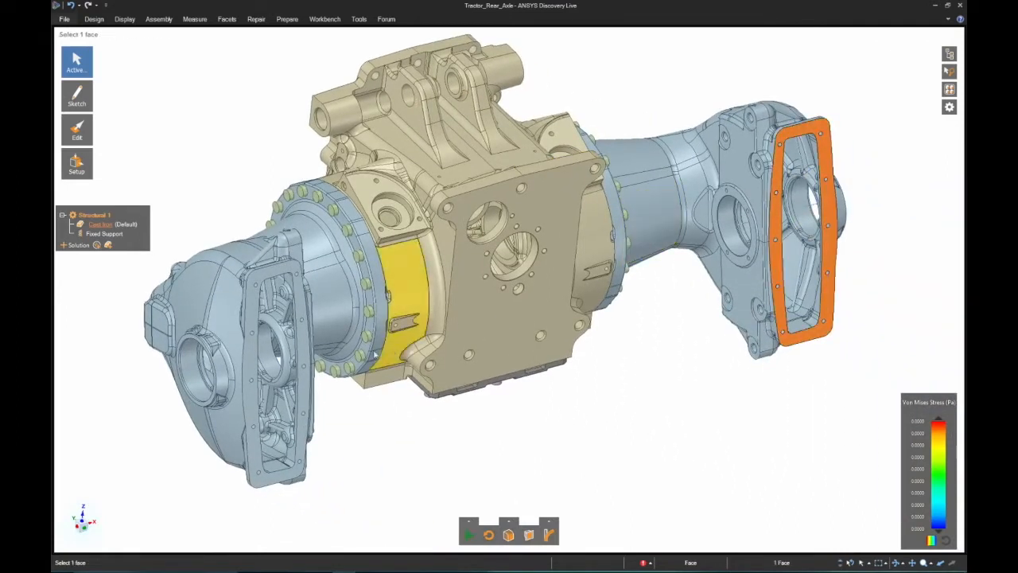
{"action": "left_click", "coordinate": [305, 358], "text": "ctrl"}
{"action": "left_click", "coordinate": [321, 319]}
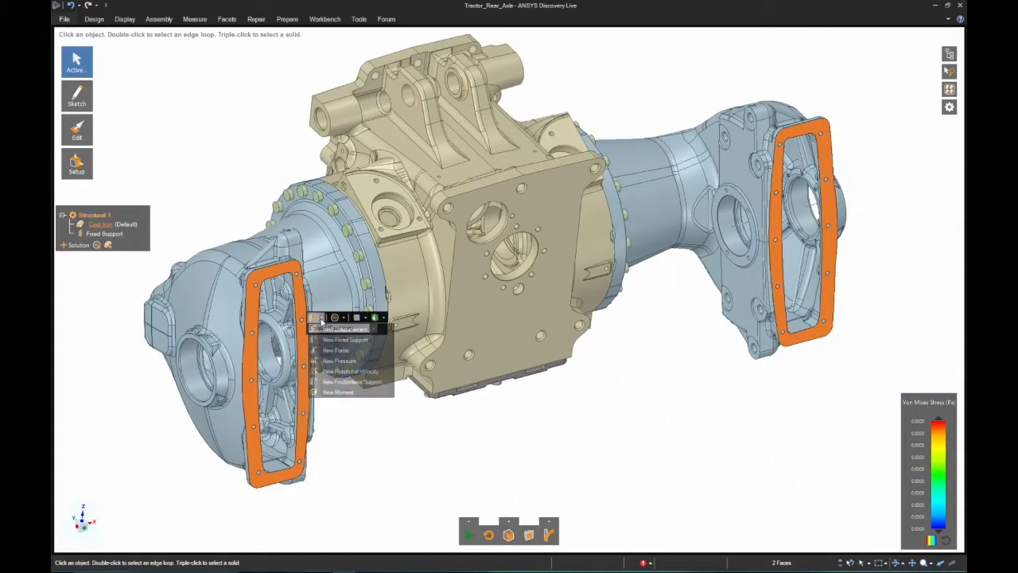
{"action": "left_click", "coordinate": [336, 353]}
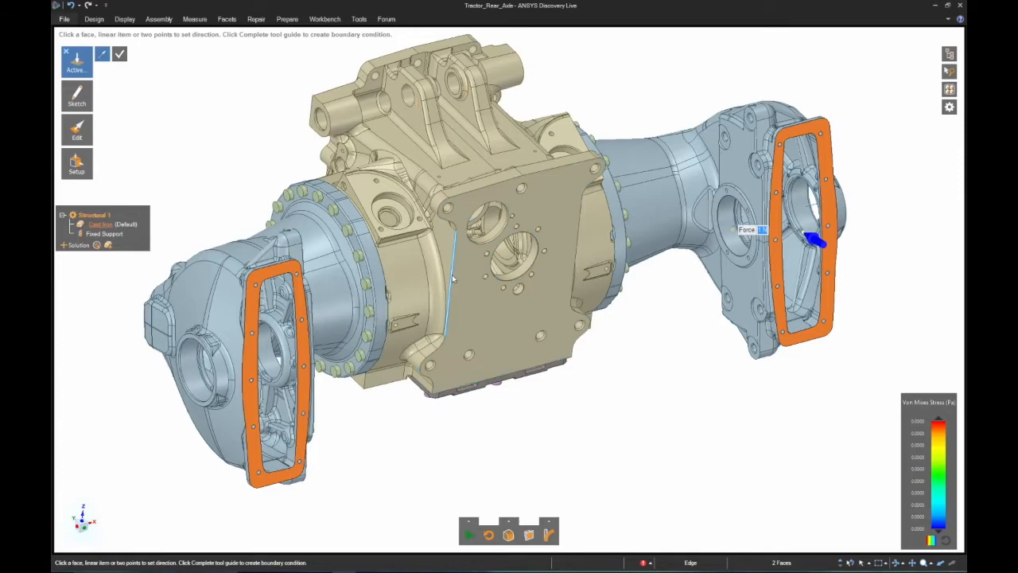
{"action": "key", "text": "Return"}
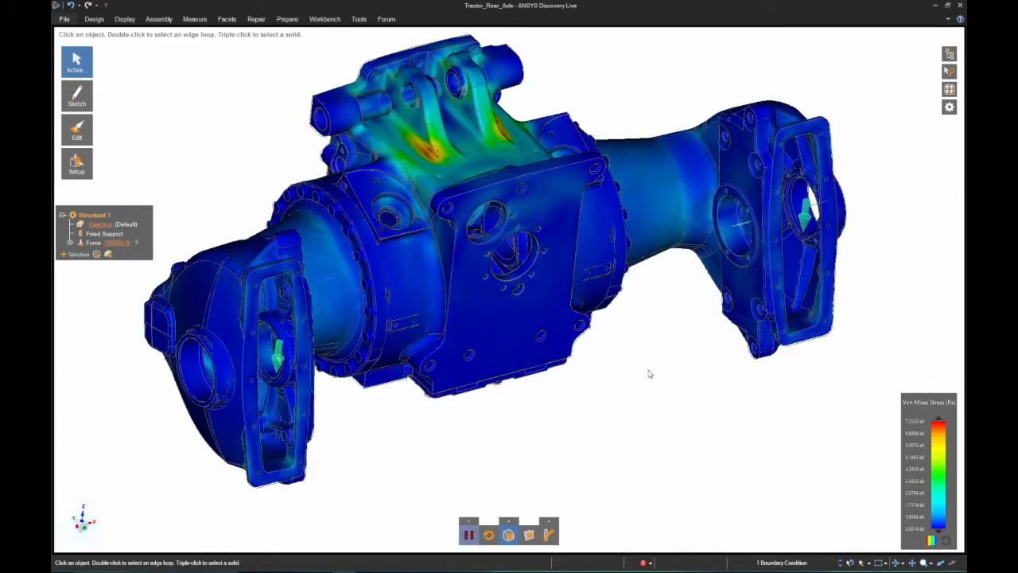
Switch the stress contours to banded colours and chart the maximum stress on the two high-stress faces at the near lug's base
{"action": "left_click", "coordinate": [932, 542]}
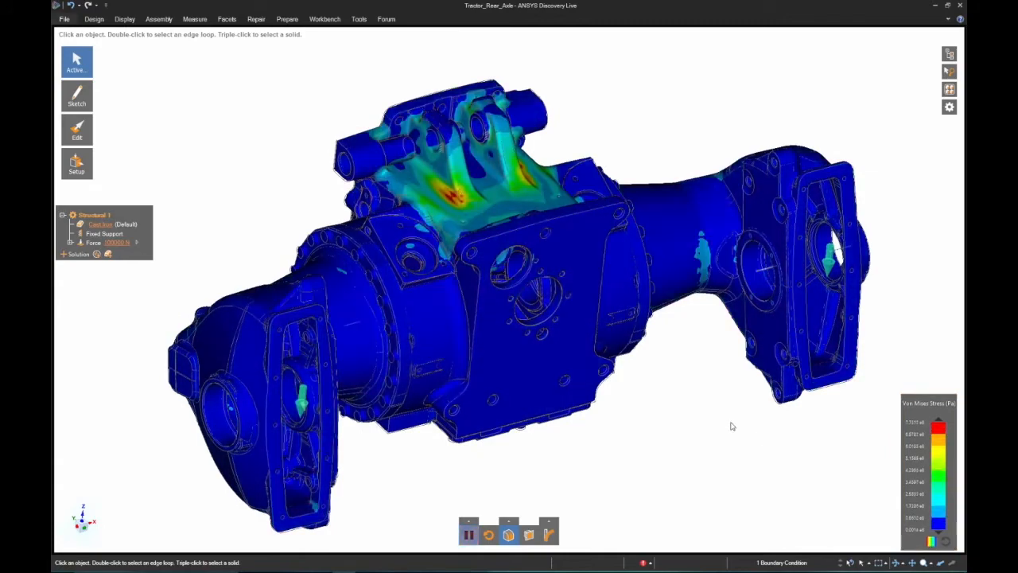
{"action": "scroll", "coordinate": [460, 210], "scroll_direction": "up", "scroll_amount": 5}
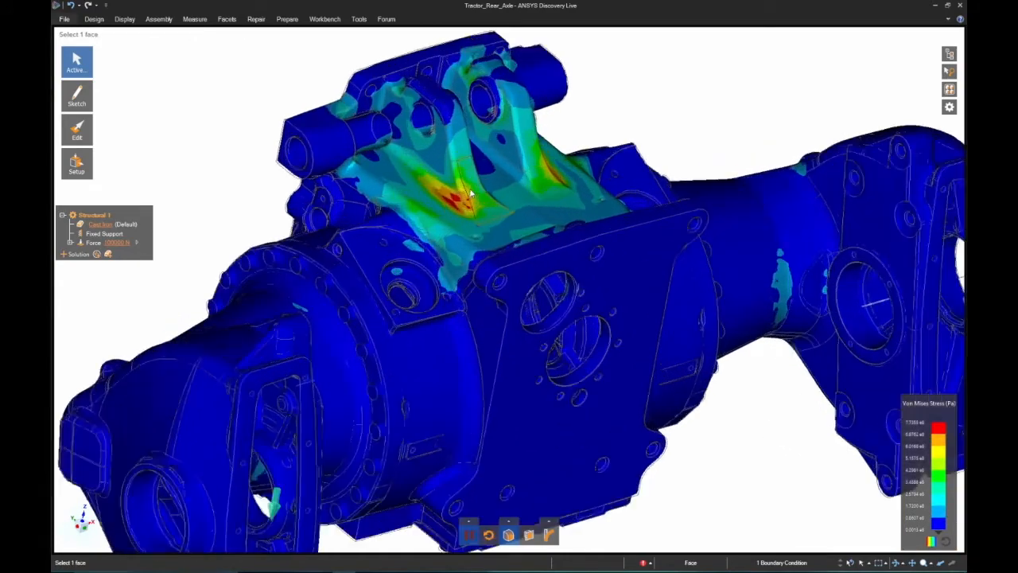
{"action": "left_click", "coordinate": [446, 208], "text": "ctrl"}
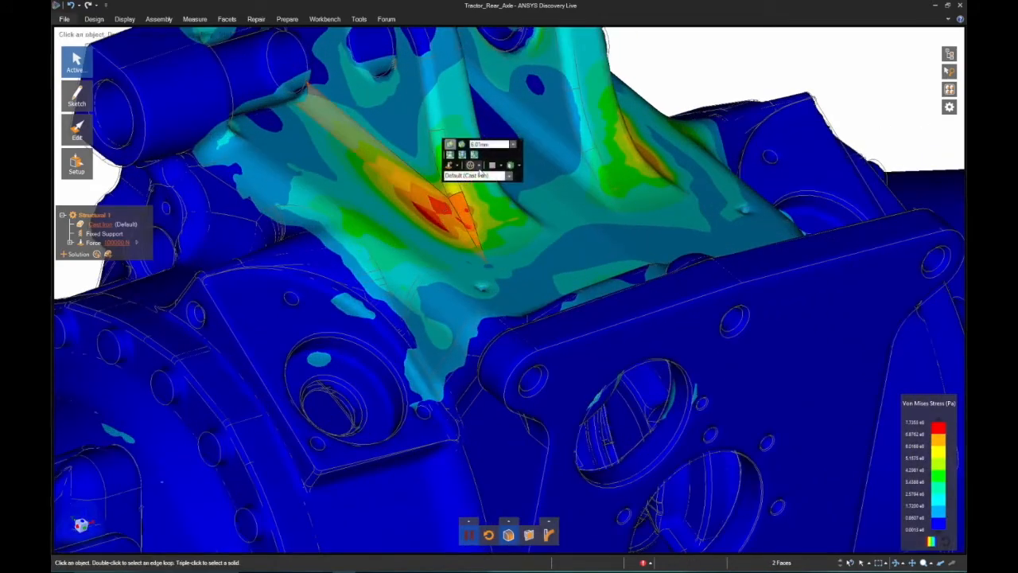
{"action": "left_click", "coordinate": [479, 165]}
{"action": "left_click", "coordinate": [496, 176]}
{"action": "scroll", "coordinate": [664, 201], "scroll_direction": "down", "scroll_amount": 3}
{"action": "left_click_drag", "start_coordinate": [845, 195], "coordinate": [845, 116]}
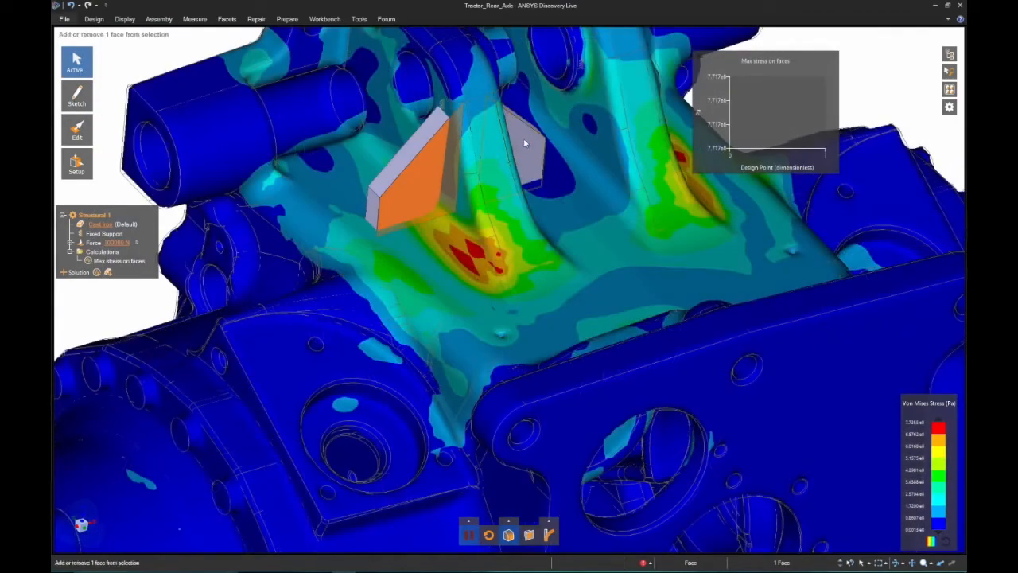
Add the two gusset plates beside the near lug to the simulation bodies
{"action": "left_click", "coordinate": [524, 143], "text": "ctrl"}
{"action": "right_click", "coordinate": [525, 137]}
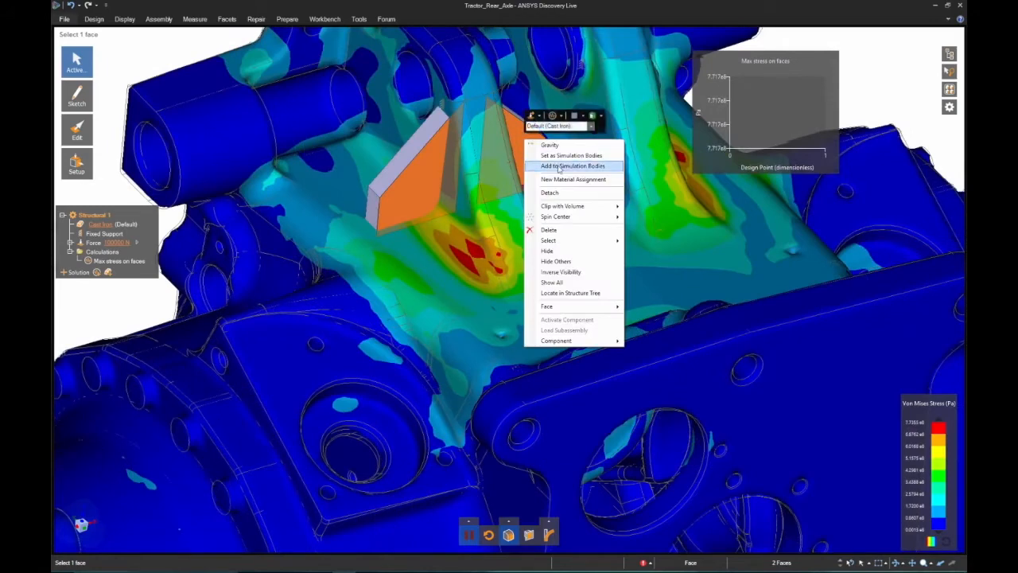
{"action": "key", "text": "Delete"}
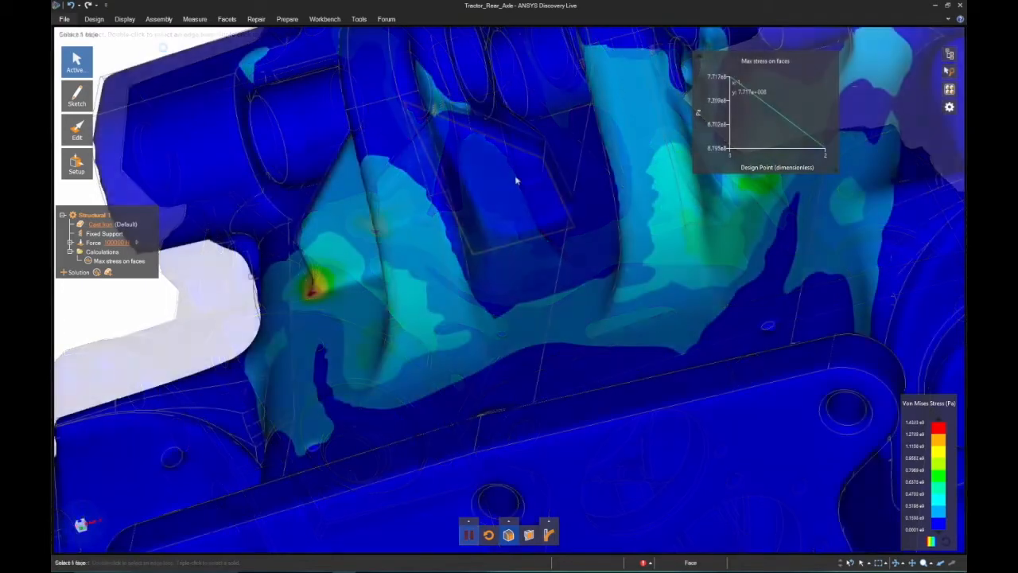
Remove the gusset between the two lugs from the model and collapse the maximum stress chart
{"action": "triple_click", "coordinate": [517, 179]}
{"action": "left_click", "coordinate": [202, 298]}
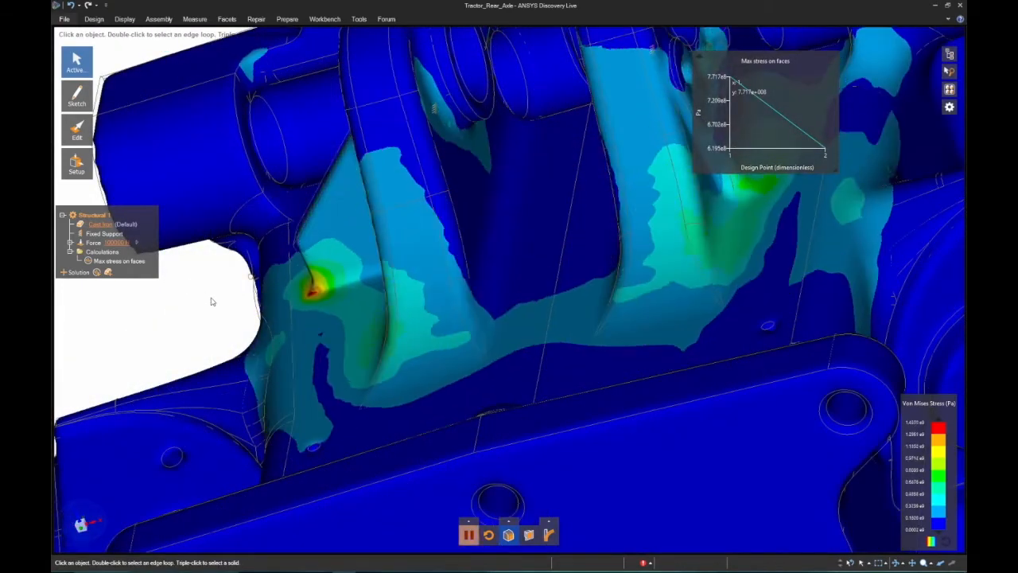
{"action": "scroll", "coordinate": [213, 302], "scroll_direction": "down", "scroll_amount": 3}
{"action": "middle_click_drag", "start_coordinate": [290, 291], "coordinate": [379, 279]}
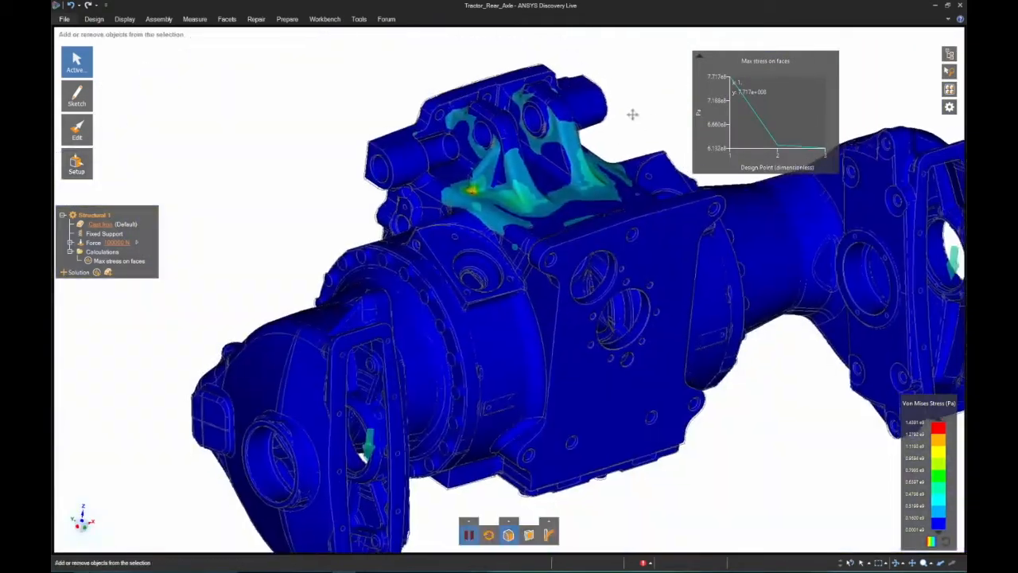
{"action": "middle_click_drag", "start_coordinate": [631, 114], "coordinate": [552, 100]}
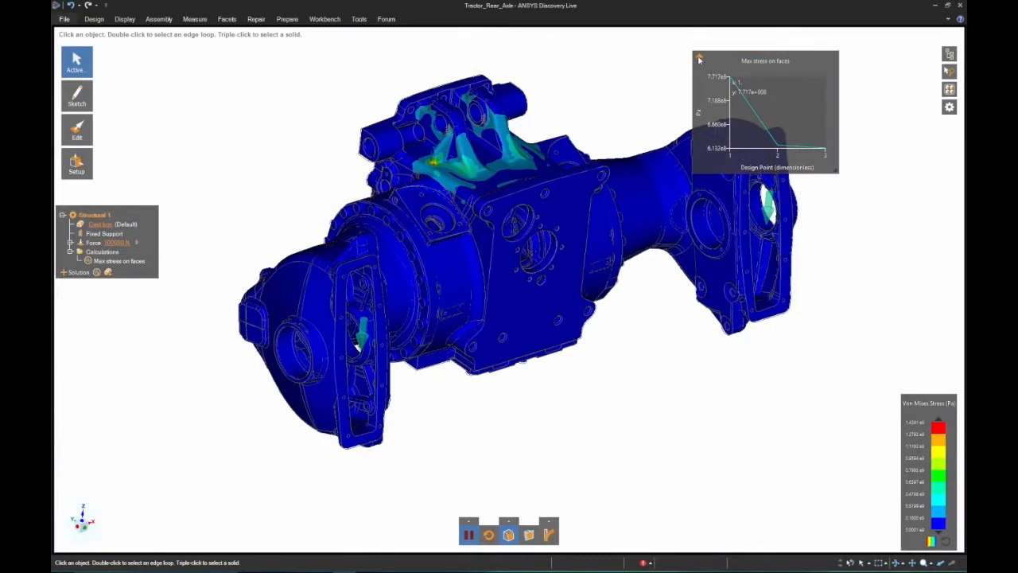
{"action": "left_click", "coordinate": [699, 57]}
{"action": "middle_click_drag", "start_coordinate": [620, 86], "coordinate": [623, 62], "text": "ctrl"}
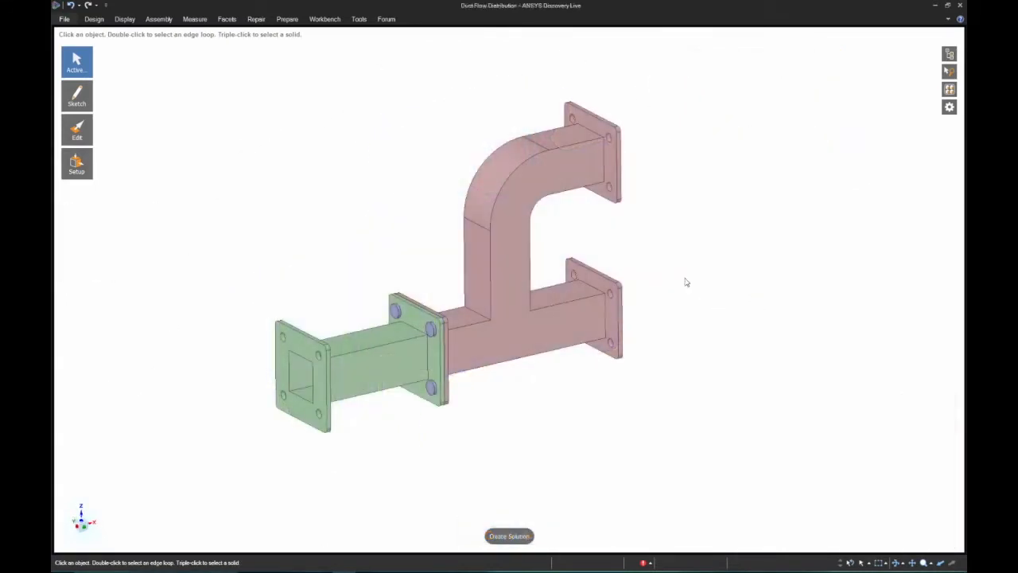
Start an internal fluid flow solution for the Duct Flow Distribution model
{"action": "left_click", "coordinate": [513, 535]}
{"action": "left_click", "coordinate": [502, 498]}
{"action": "left_click", "coordinate": [499, 513]}
{"action": "left_click", "coordinate": [487, 513]}
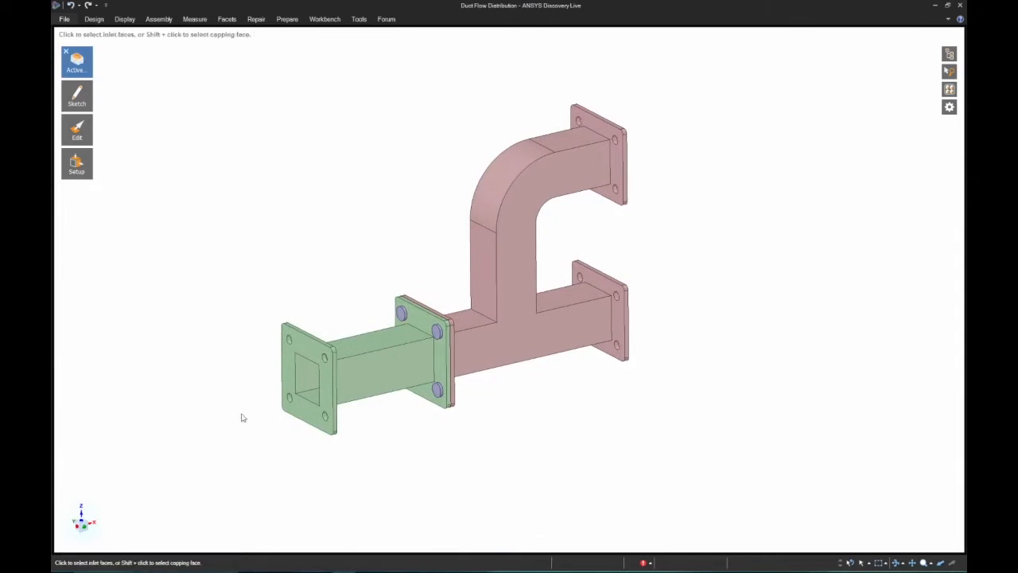
Define the opening of the green tube as the flow inlet and both openings of the Y tube as flow exits
{"action": "left_click", "coordinate": [307, 352]}
{"action": "middle_click_drag", "start_coordinate": [623, 443], "coordinate": [743, 345]}
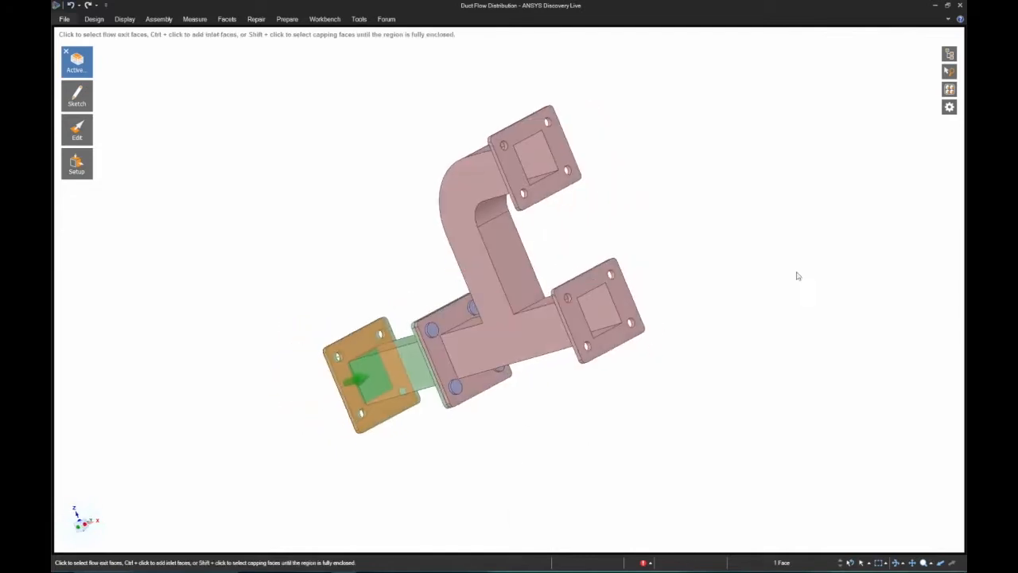
{"action": "left_click", "coordinate": [525, 131]}
{"action": "left_click", "coordinate": [596, 312]}
{"action": "middle_click_drag", "start_coordinate": [597, 509], "coordinate": [787, 489]}
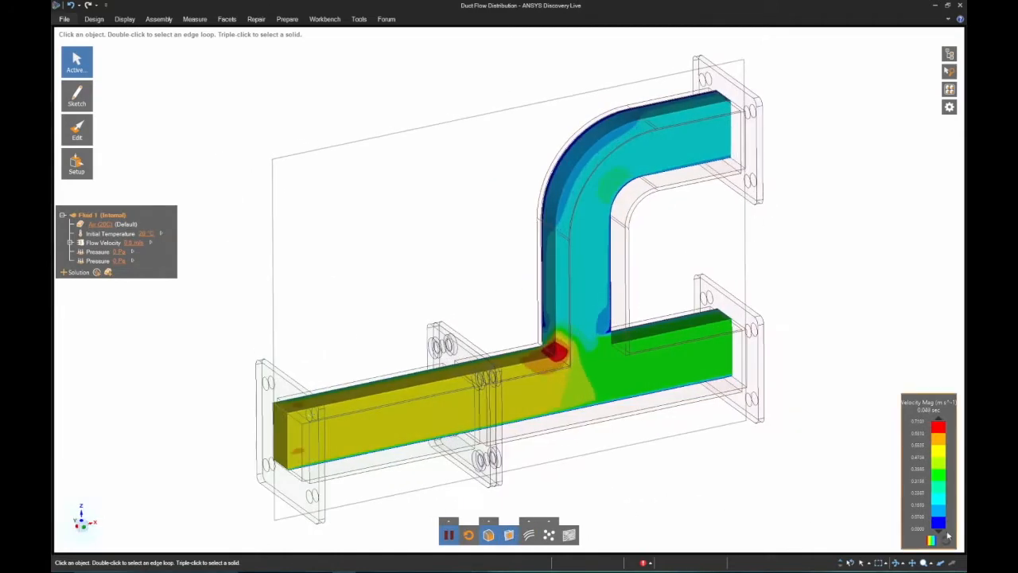
Set the rendering method of the velocity result to Surface and inspect the flow on the duct's section plane
{"action": "left_click", "coordinate": [488, 523]}
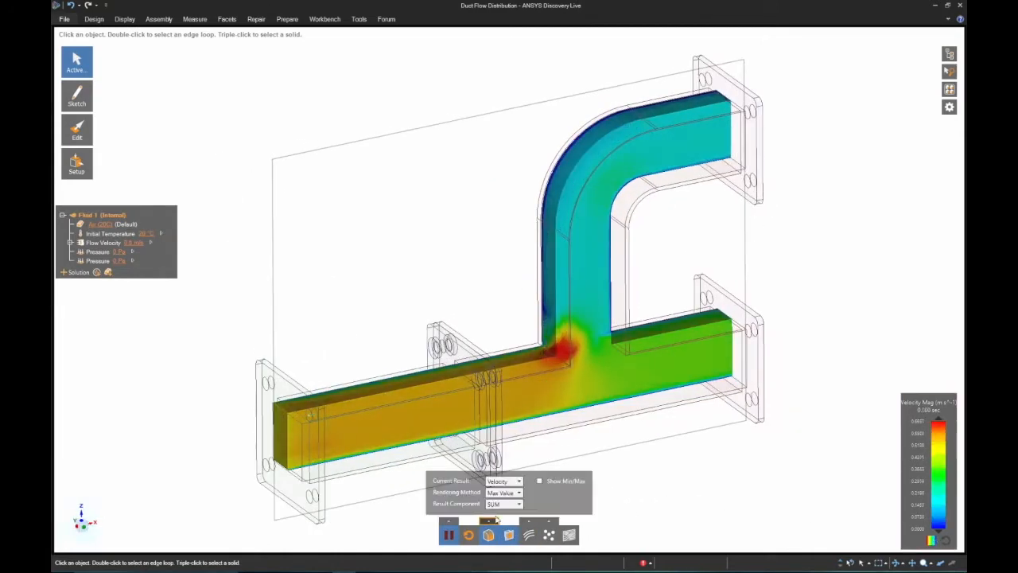
{"action": "left_click", "coordinate": [516, 493]}
{"action": "left_click", "coordinate": [500, 516]}
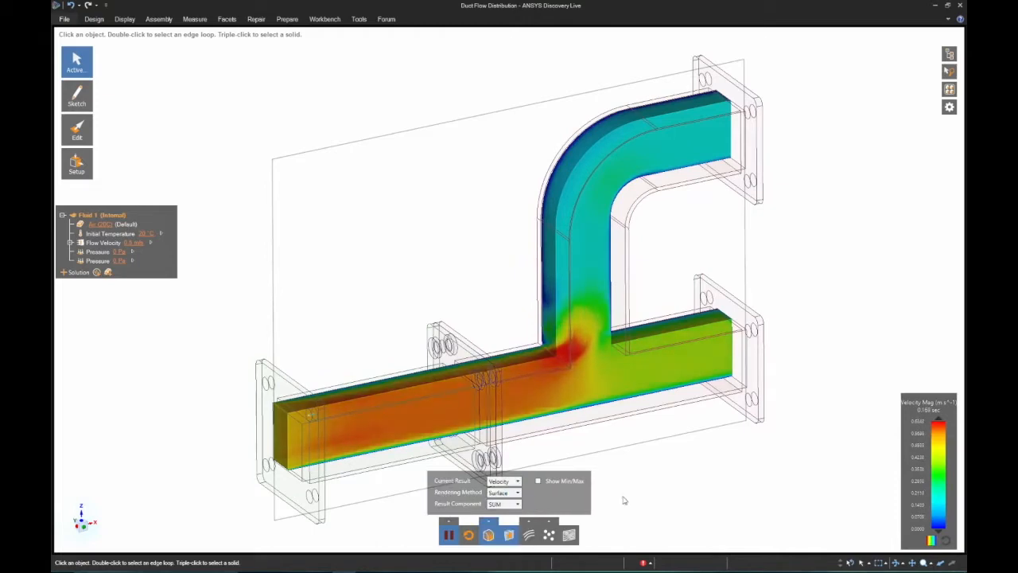
{"action": "scroll", "coordinate": [845, 298], "scroll_direction": "down", "scroll_amount": 1}
{"action": "middle_click_drag", "start_coordinate": [851, 308], "coordinate": [782, 313], "text": "ctrl"}
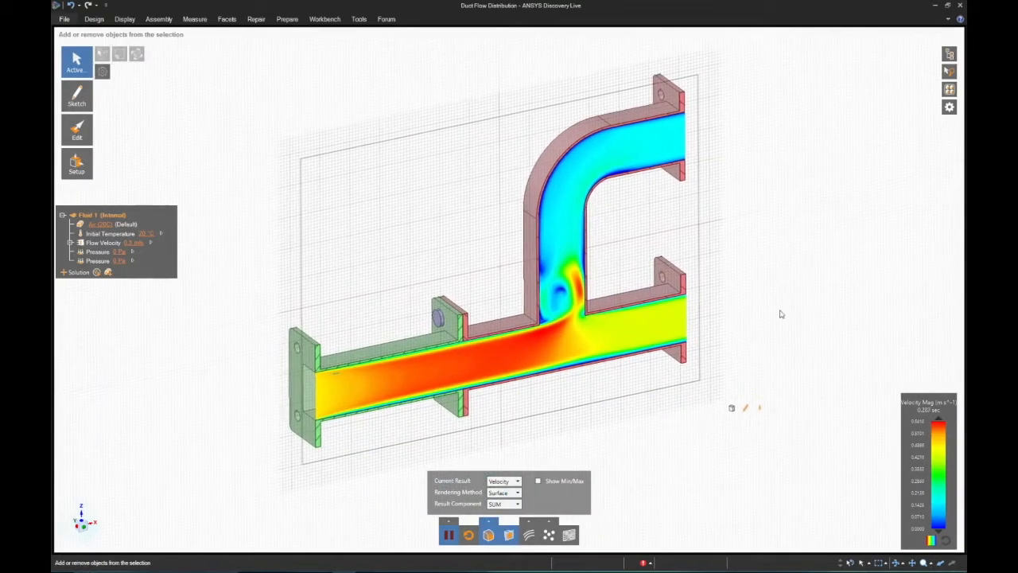
Preview the flow as streamlines and as a directional texture, and return to the velocity contour on the section plane
{"action": "left_click", "coordinate": [529, 534]}
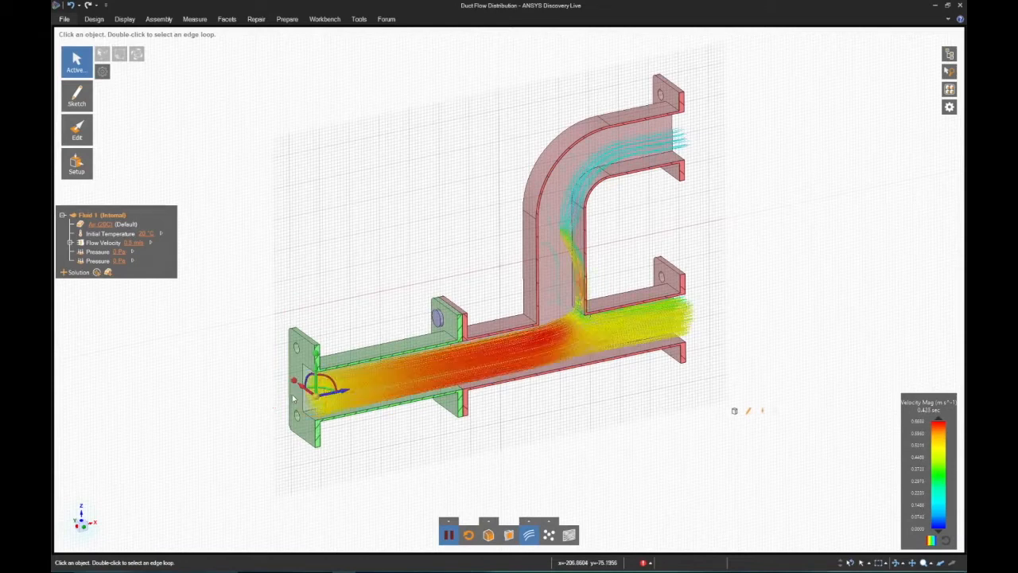
{"action": "left_click", "coordinate": [529, 534]}
{"action": "left_click", "coordinate": [568, 534]}
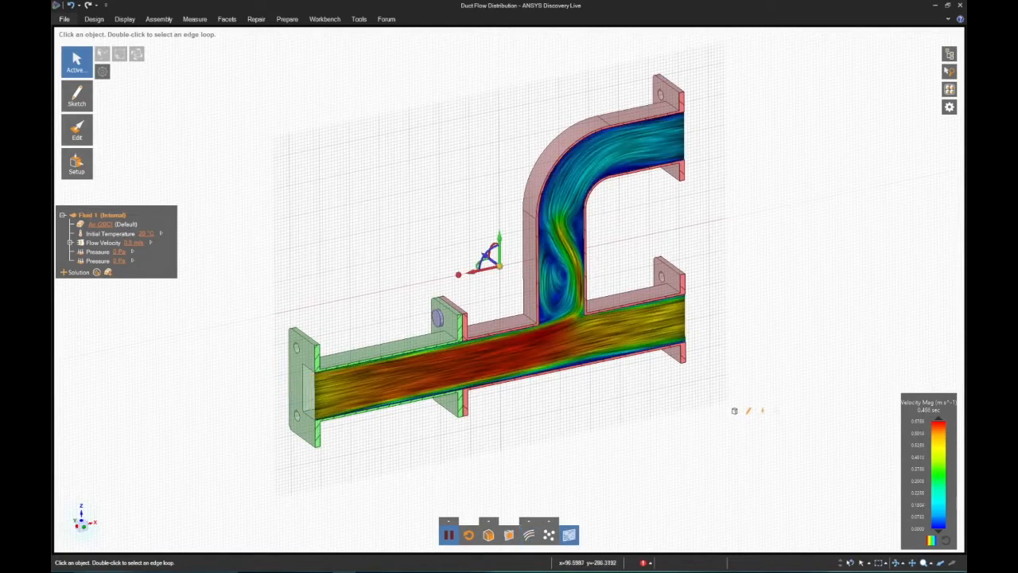
{"action": "left_click", "coordinate": [569, 535]}
{"action": "left_click", "coordinate": [510, 536]}
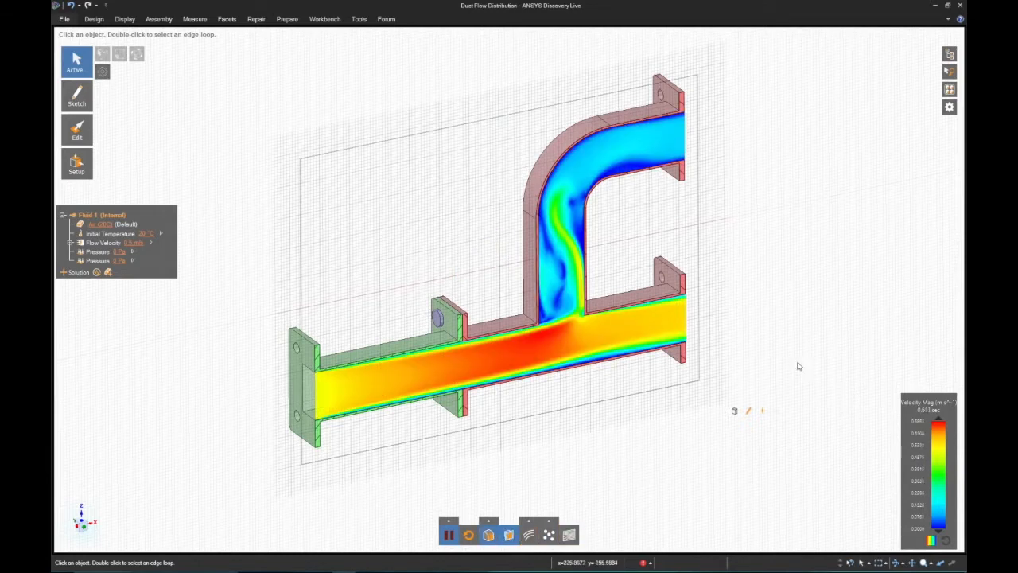
Show the Flat Baffle component inside the duct junction
{"action": "left_click", "coordinate": [948, 53]}
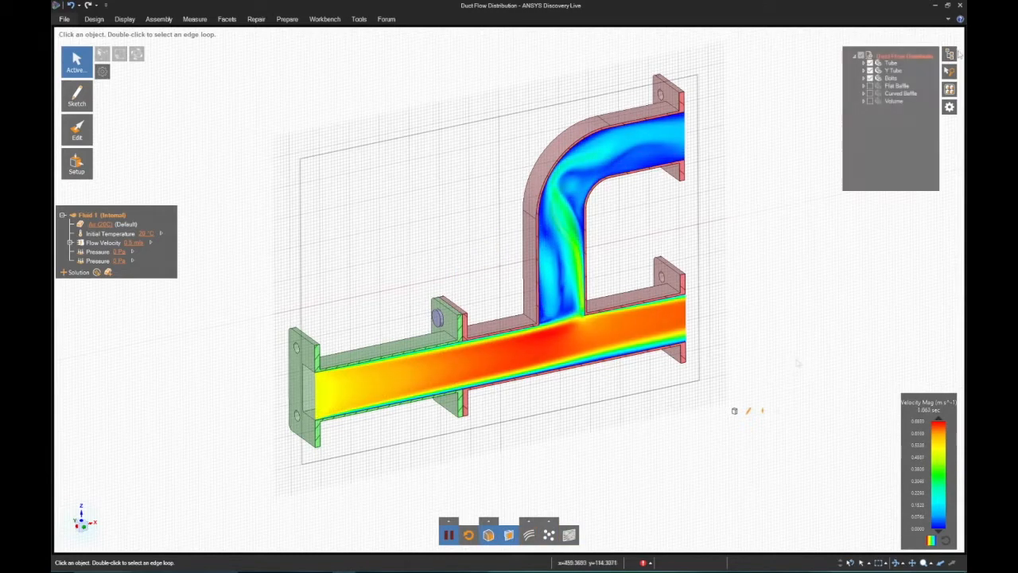
{"action": "left_click", "coordinate": [870, 86]}
{"action": "key", "text": "v"}
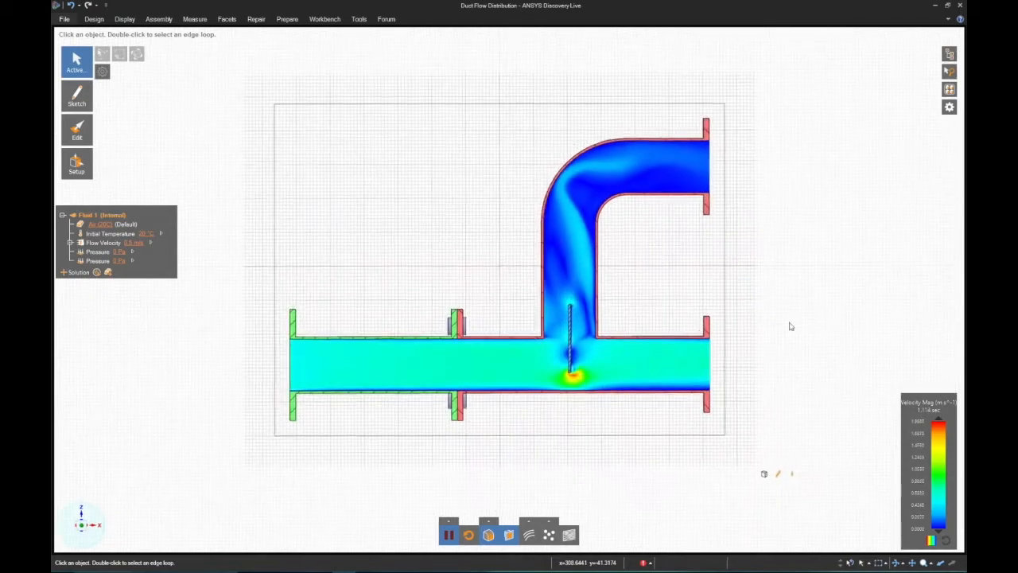
Rotate the flat baffle to a diagonal across the duct junction and shift it about 10 mm perpendicular to its face
{"action": "scroll", "coordinate": [600, 339], "scroll_direction": "up", "scroll_amount": 3}
{"action": "key", "text": "Escape"}
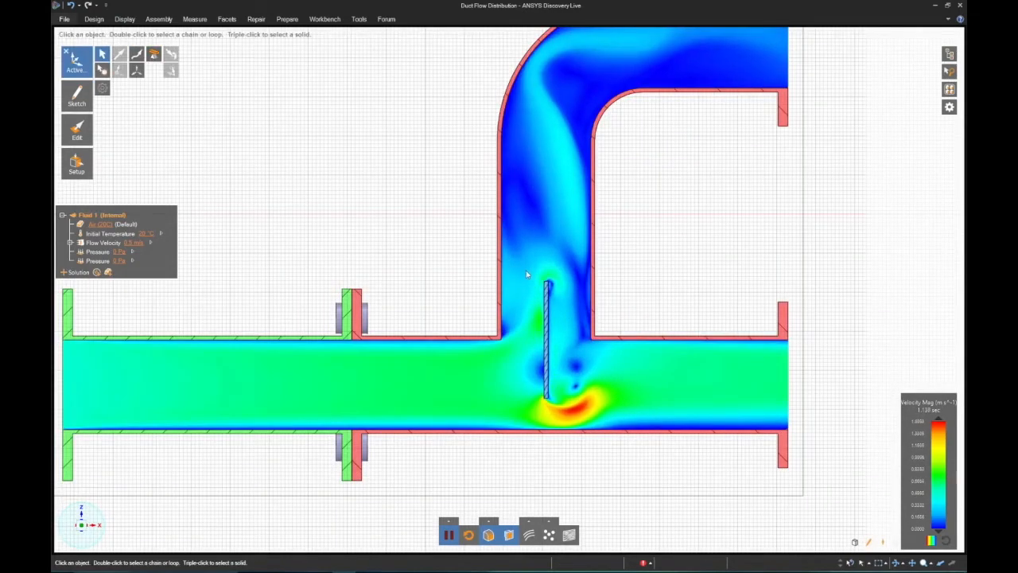
{"action": "left_click", "coordinate": [563, 406]}
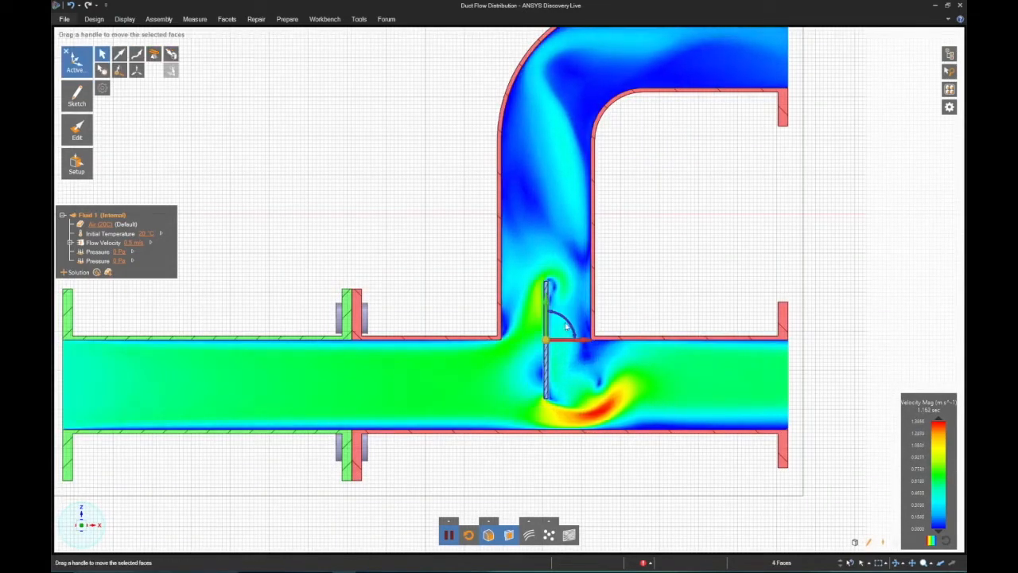
{"action": "left_click_drag", "start_coordinate": [567, 322], "coordinate": [580, 351]}
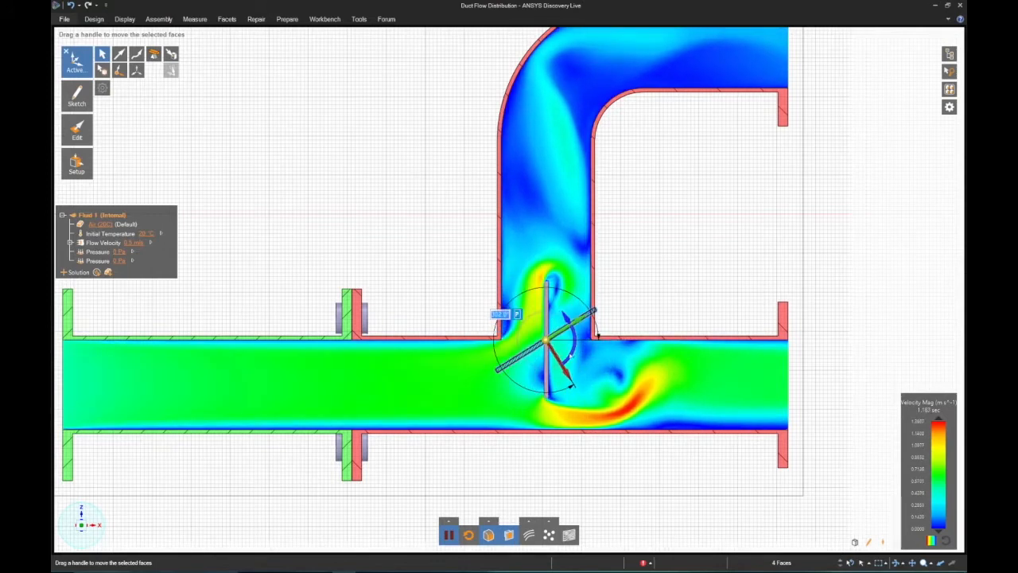
{"action": "left_click_drag", "start_coordinate": [574, 387], "coordinate": [585, 404]}
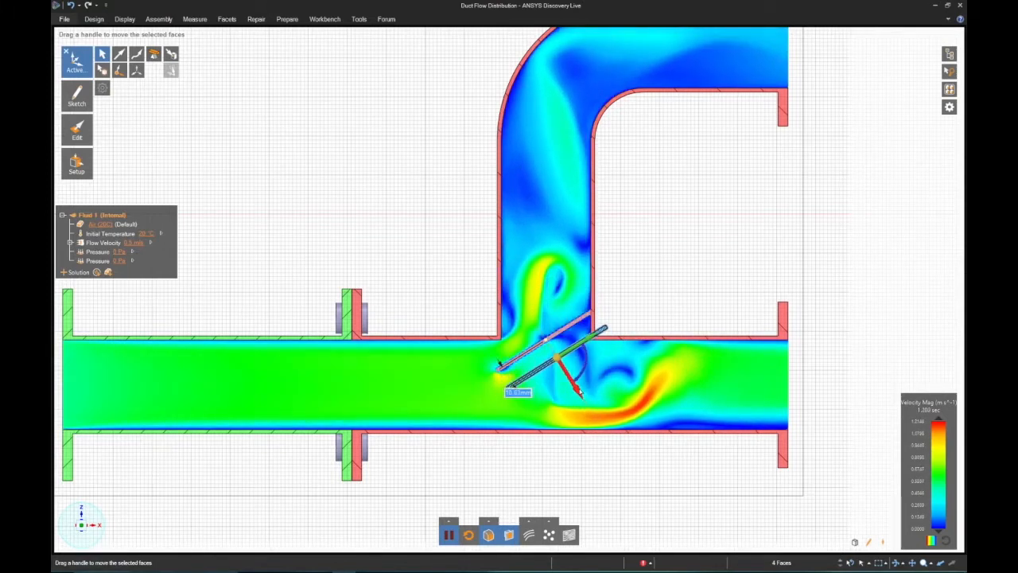
{"action": "left_click", "coordinate": [912, 288]}
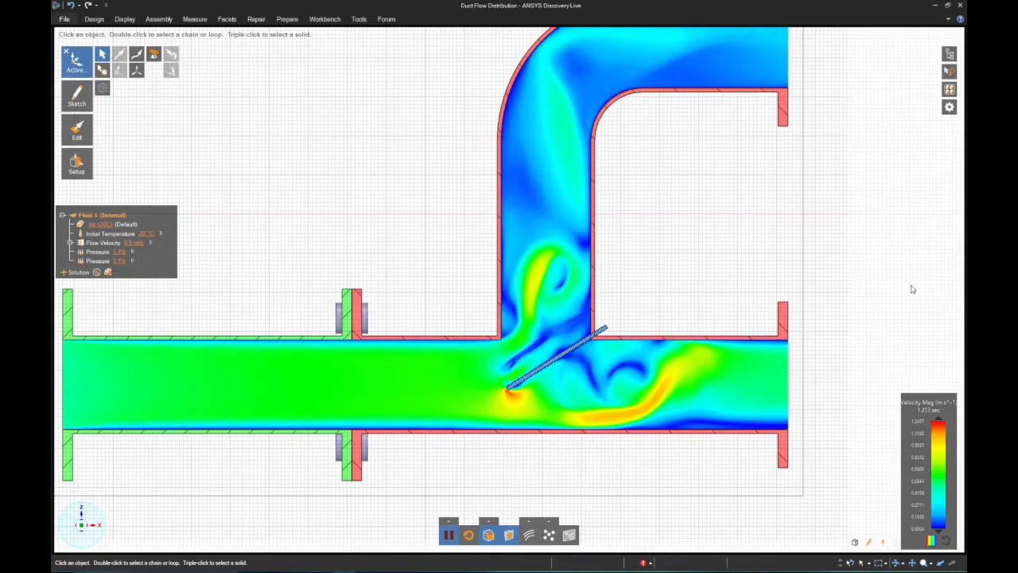
Show the Curved Baffle component in the duct in place of the flat baffle
{"action": "scroll", "coordinate": [910, 283], "scroll_direction": "down", "scroll_amount": 2}
{"action": "middle_click_drag", "start_coordinate": [885, 273], "coordinate": [776, 293], "text": "shift"}
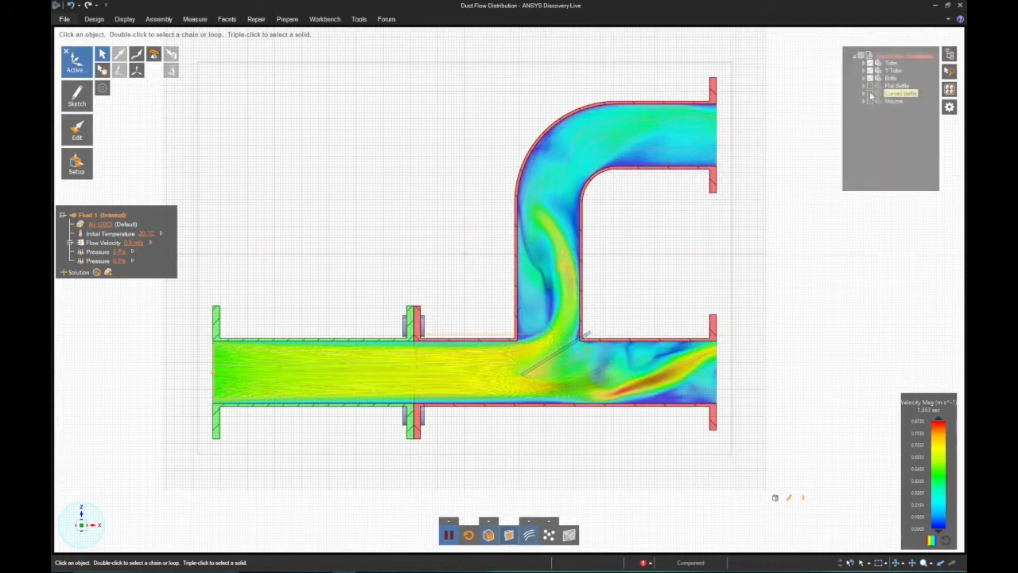
{"action": "left_click", "coordinate": [871, 94]}
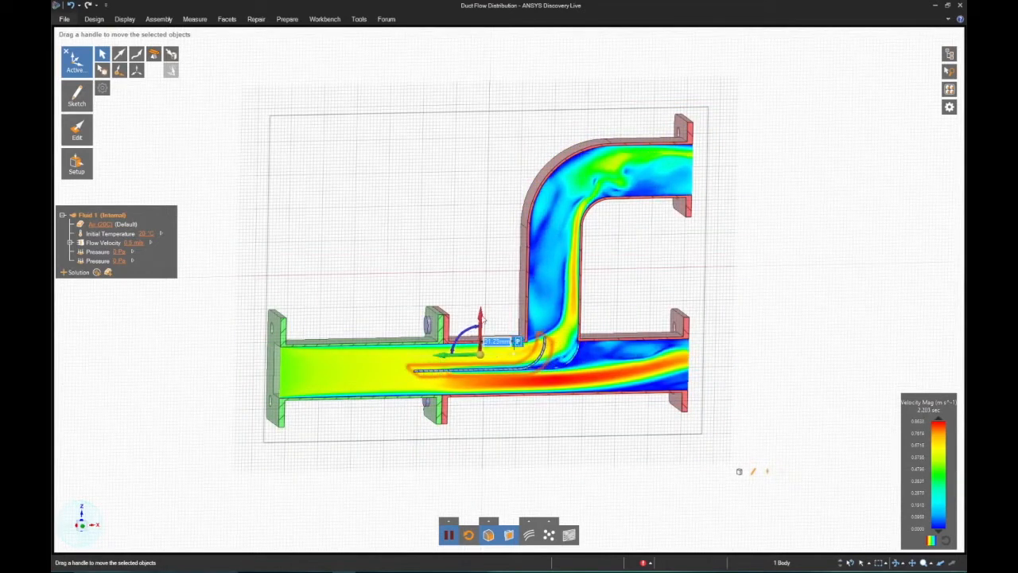
Raise the curved baffle and place a copy about 21 mm below it, offset along the tube
{"action": "left_click_drag", "start_coordinate": [482, 315], "coordinate": [481, 303]}
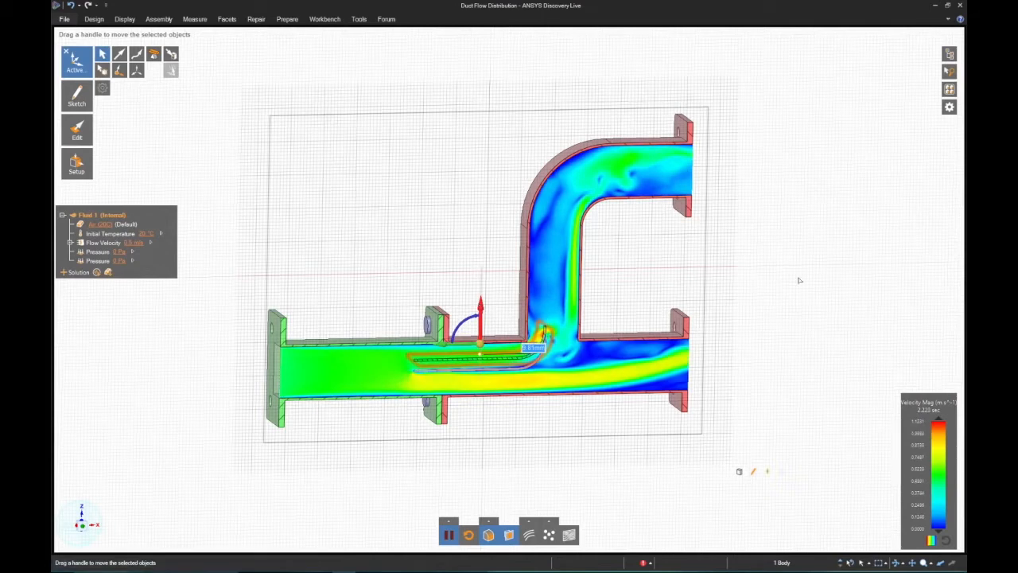
{"action": "key", "text": "Escape"}
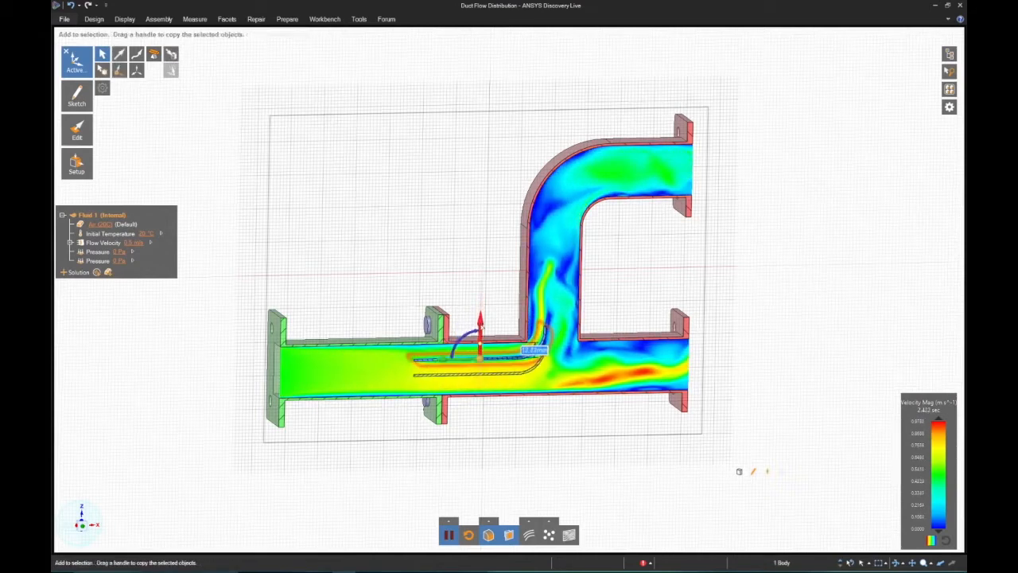
{"action": "left_click_drag", "start_coordinate": [479, 322], "coordinate": [479, 331]}
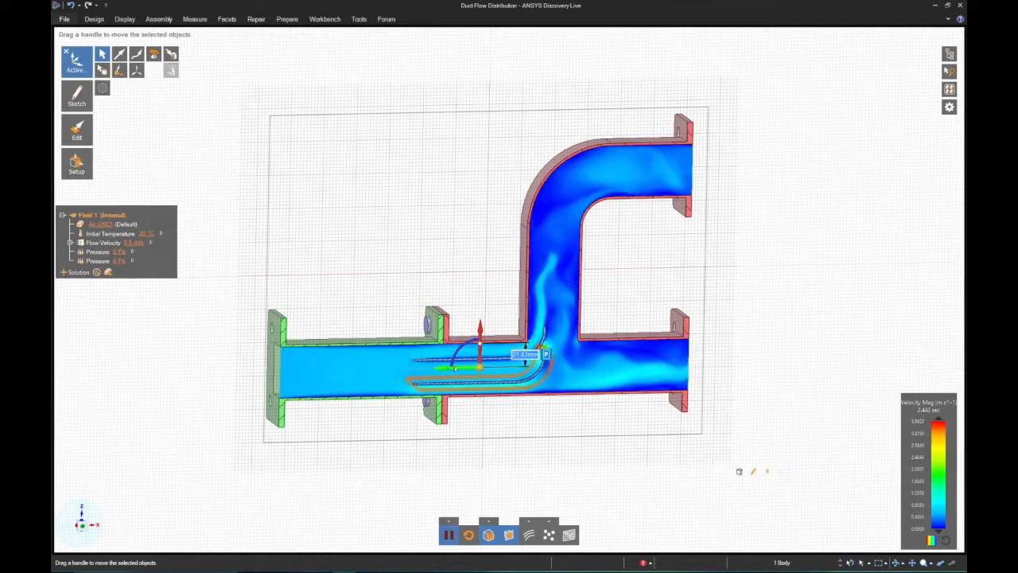
{"action": "left_click_drag", "start_coordinate": [469, 367], "coordinate": [463, 365]}
{"action": "left_click", "coordinate": [811, 313]}
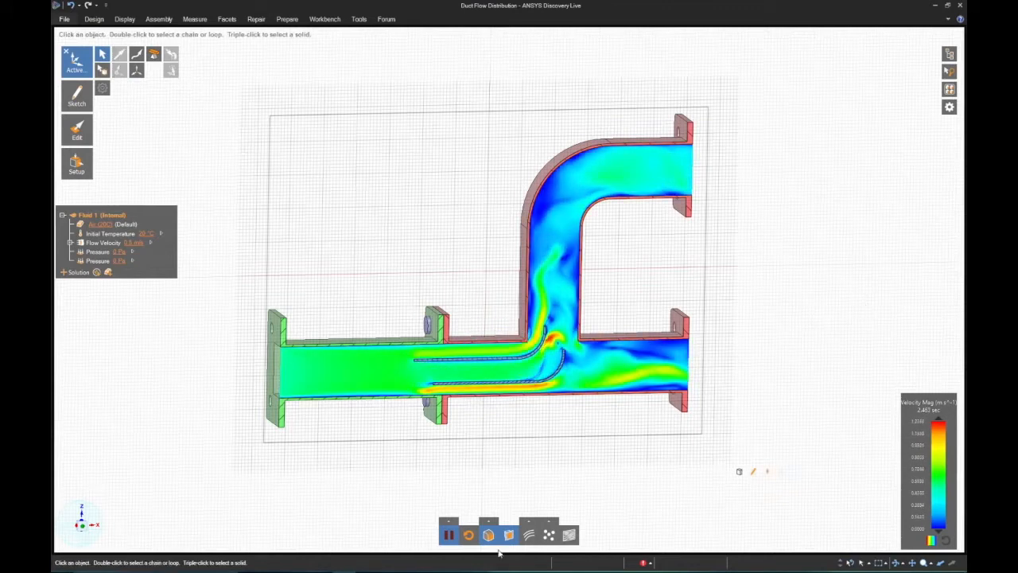
Display the velocity as streamlines and examine the flow around the two curved baffles
{"action": "left_click", "coordinate": [527, 537]}
{"action": "middle_click_drag", "start_coordinate": [881, 310], "coordinate": [899, 321]}
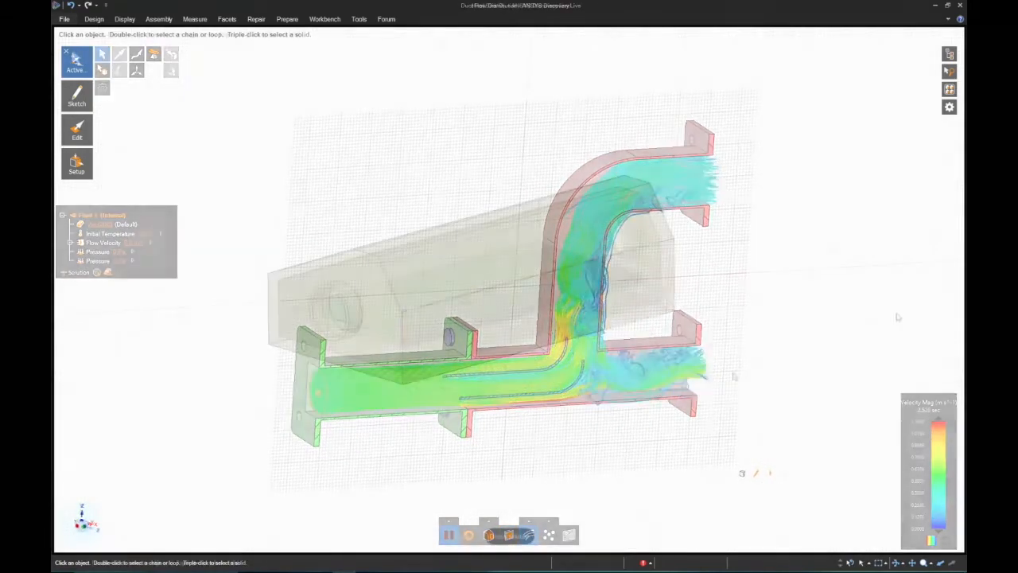
Hide the translucent housing in the Heat Sink DL model so only the board and chip are shown
{"action": "left_click", "coordinate": [556, 233]}
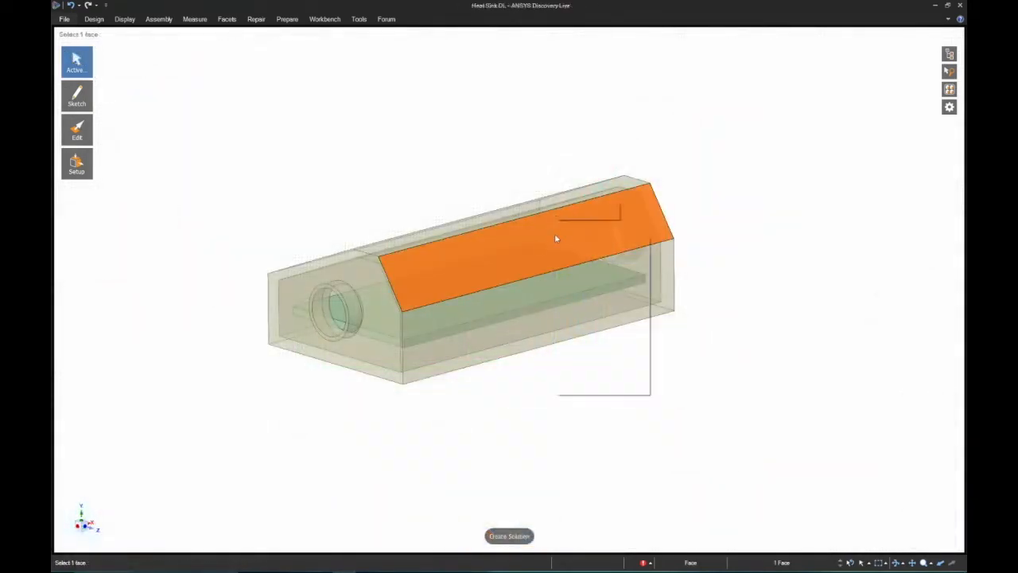
{"action": "right_click", "coordinate": [556, 239]}
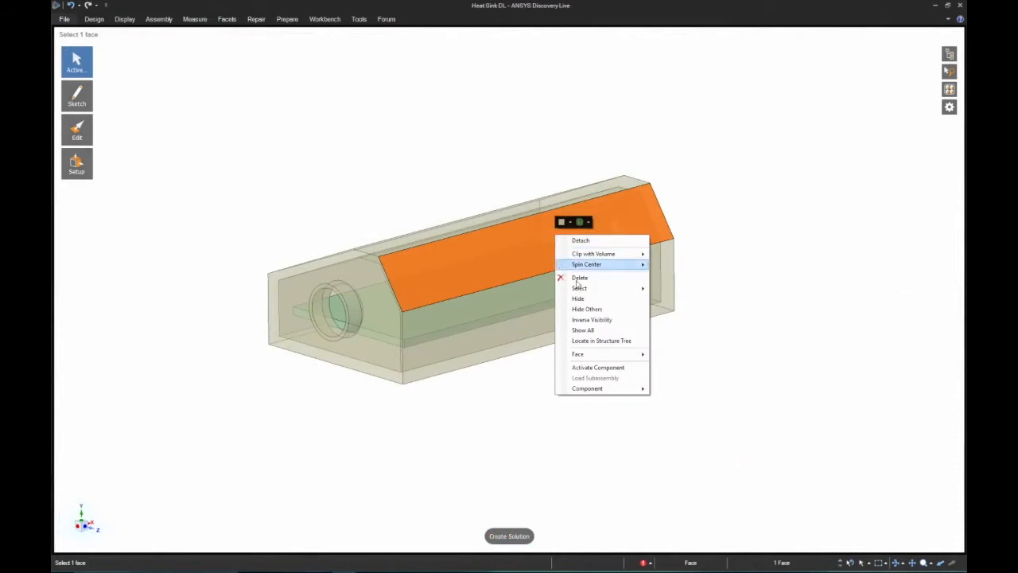
{"action": "left_click", "coordinate": [584, 295]}
{"action": "middle_click_drag", "start_coordinate": [628, 400], "coordinate": [623, 430]}
{"action": "middle_click_drag", "start_coordinate": [741, 419], "coordinate": [722, 375]}
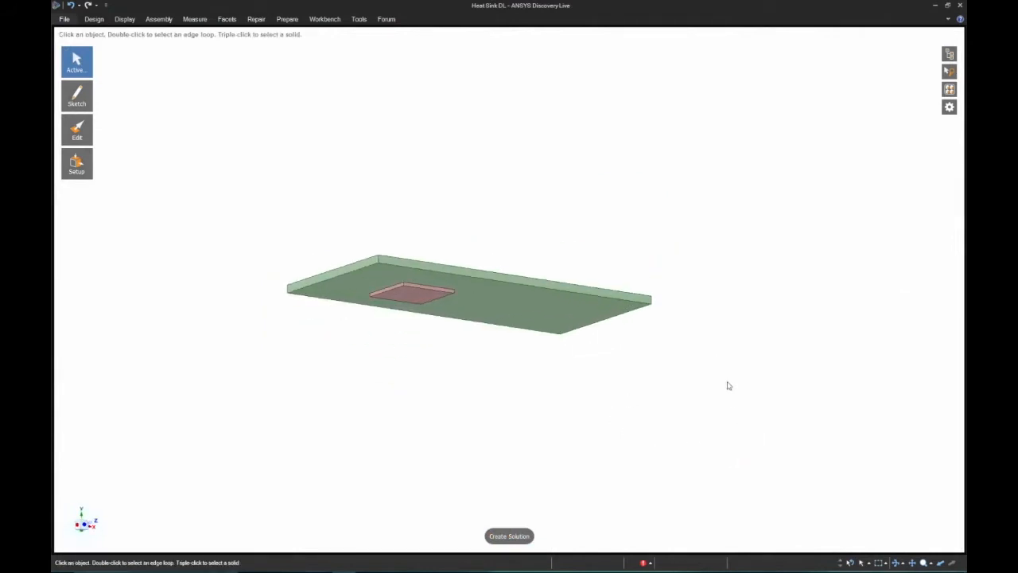
Create a thermal solution with Structural Steel as the material for both the board and the chip
{"action": "left_click", "coordinate": [509, 541]}
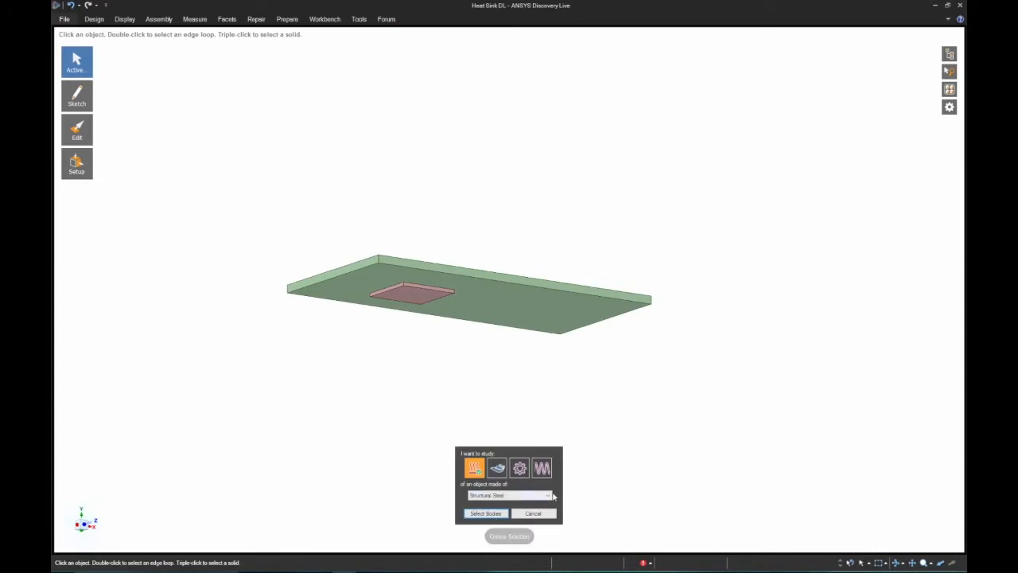
{"action": "left_click", "coordinate": [486, 513]}
{"action": "left_click_drag", "start_coordinate": [260, 189], "coordinate": [703, 424]}
{"action": "left_click", "coordinate": [103, 56]}
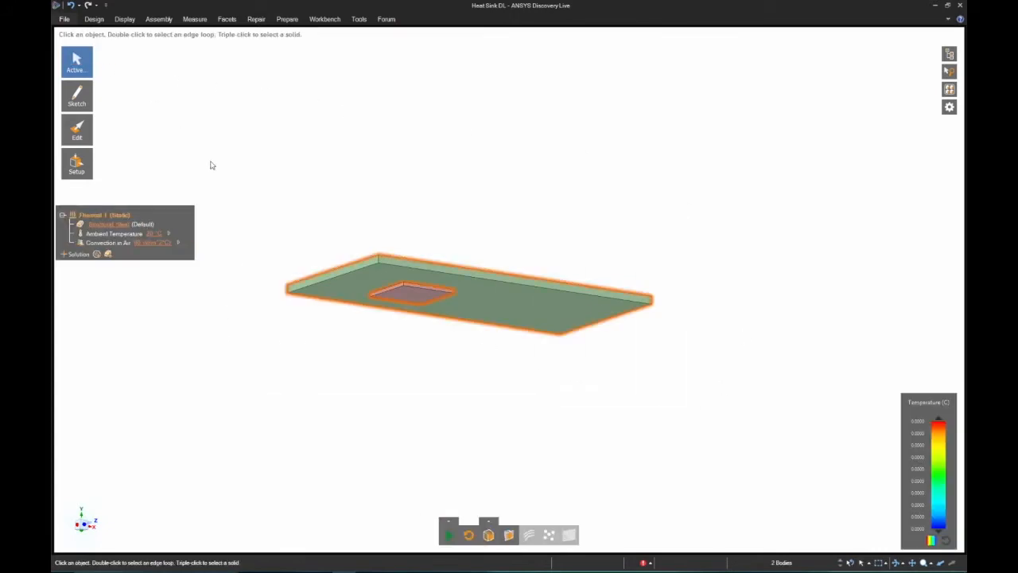
Apply a heat flow of 50 W to the underside face of the chip
{"action": "left_click", "coordinate": [410, 299]}
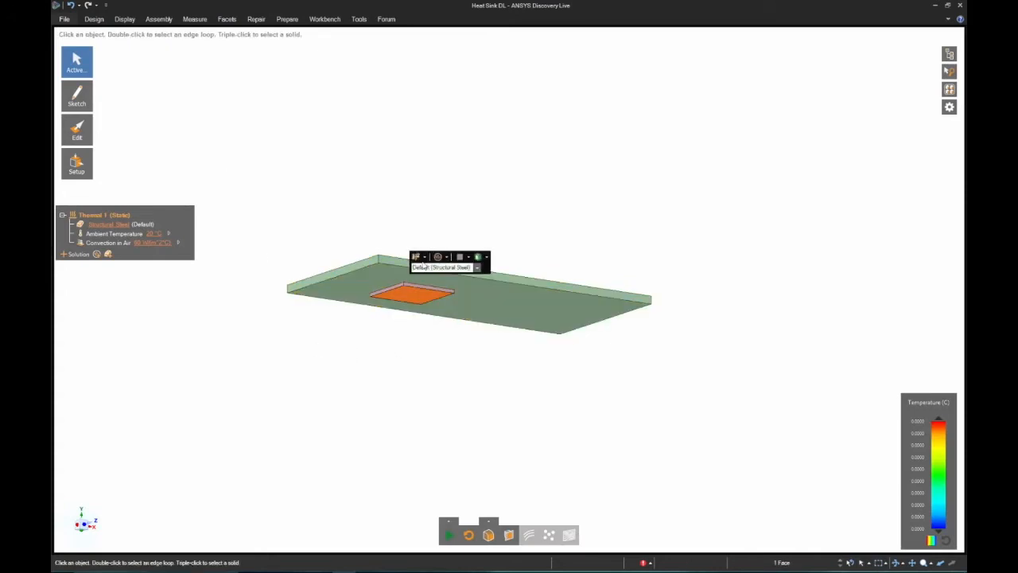
{"action": "left_click", "coordinate": [417, 256]}
{"action": "left_click", "coordinate": [436, 265]}
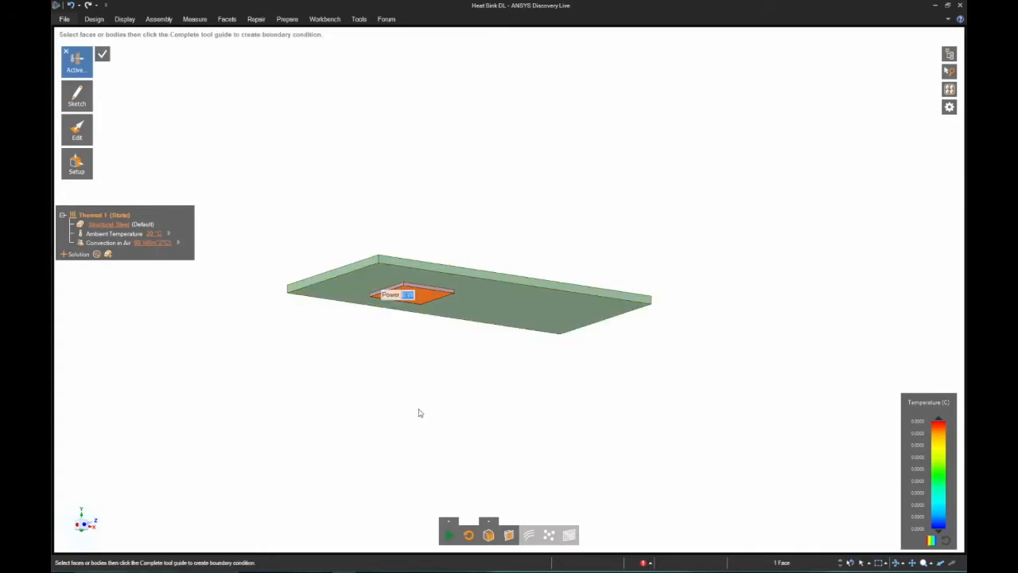
{"action": "type", "text": "5"}
{"action": "key", "text": "Return"}
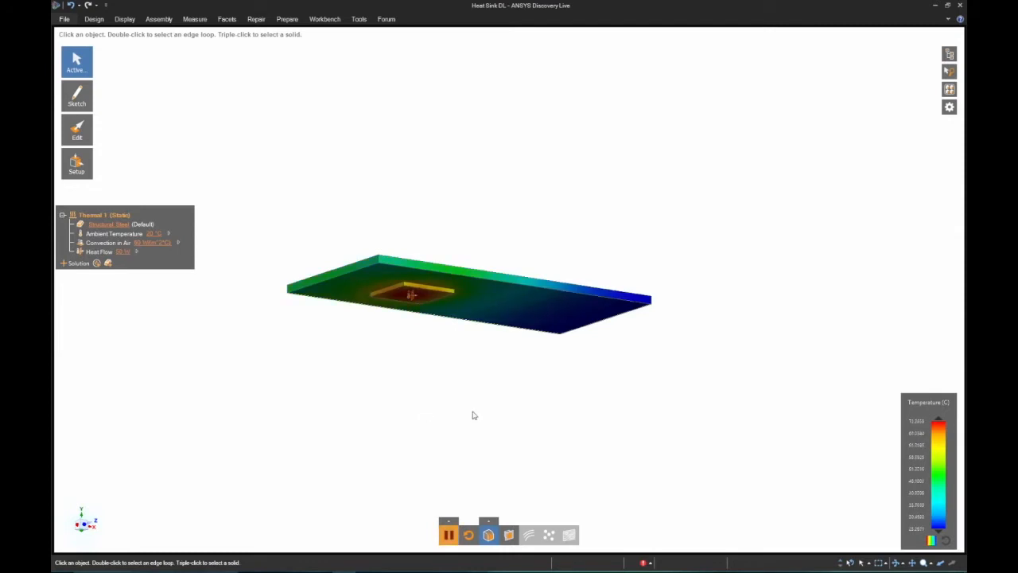
Add a Max temperature in volume calculation for the board and move its chart clear of the model
{"action": "middle_click_drag", "start_coordinate": [472, 413], "coordinate": [499, 461]}
{"action": "key", "text": "h"}
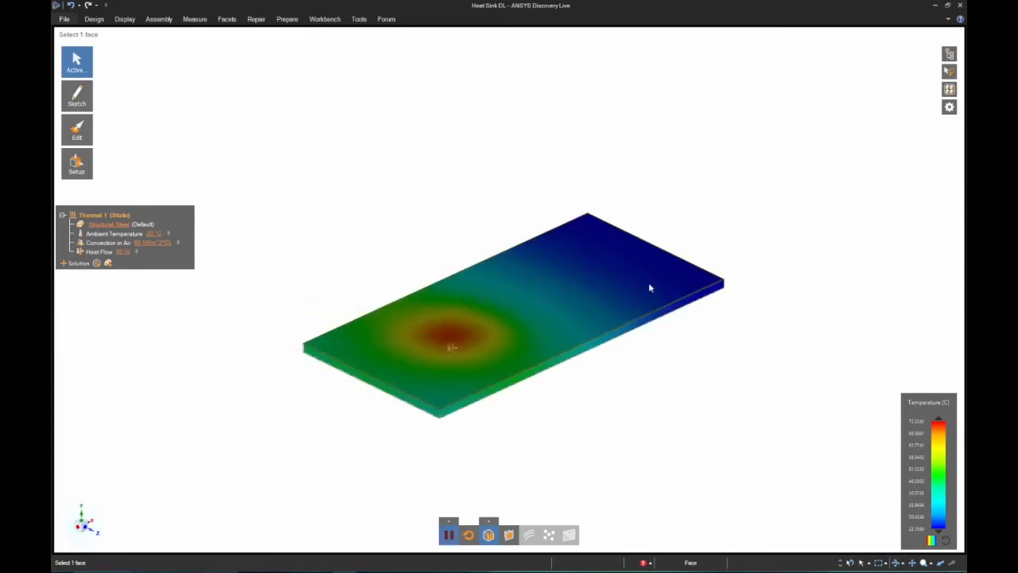
{"action": "left_click", "coordinate": [648, 283]}
{"action": "left_click", "coordinate": [682, 244]}
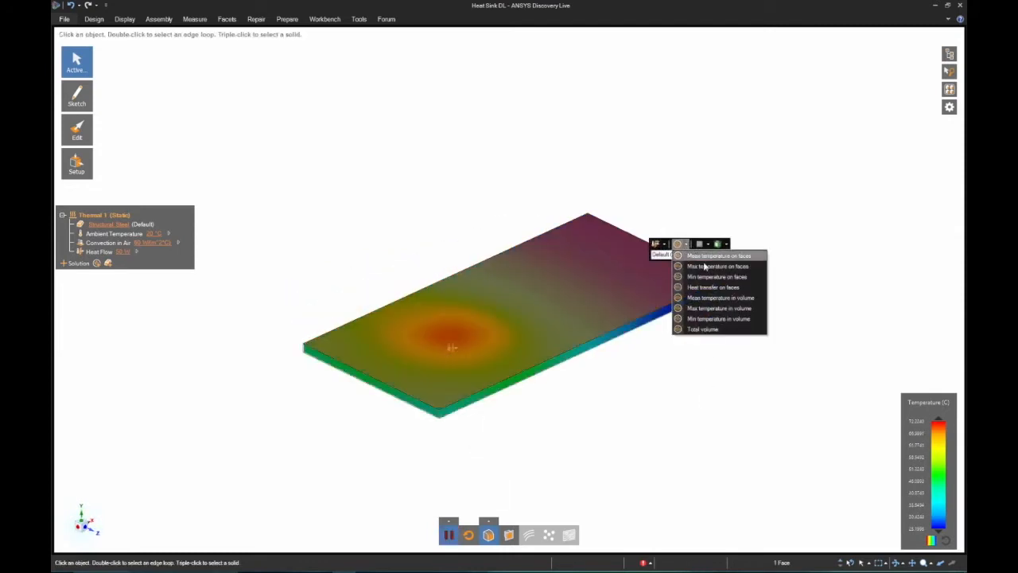
{"action": "left_click", "coordinate": [720, 308]}
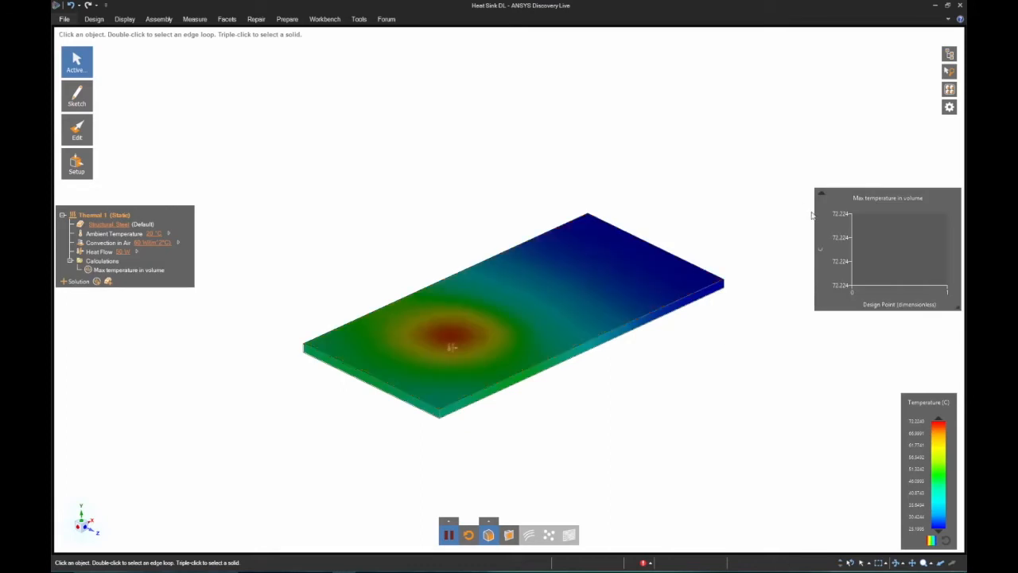
{"action": "left_click_drag", "start_coordinate": [837, 197], "coordinate": [755, 99]}
Set Convection in Air to 5 W/(m^2°C) and reposition the maximum temperature chart
{"action": "middle_click_drag", "start_coordinate": [351, 269], "coordinate": [311, 214]}
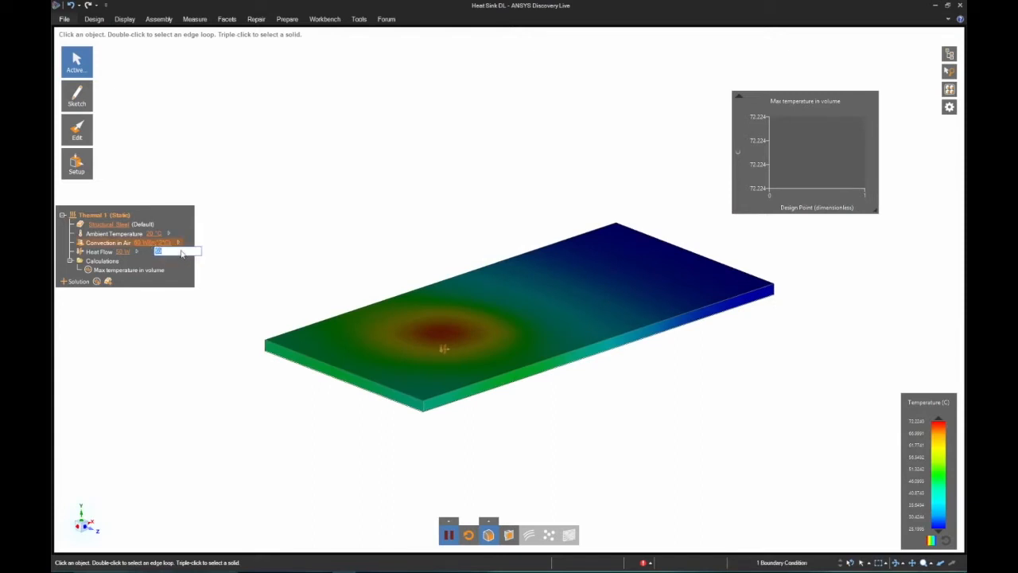
{"action": "middle_click_drag", "start_coordinate": [453, 206], "coordinate": [498, 191]}
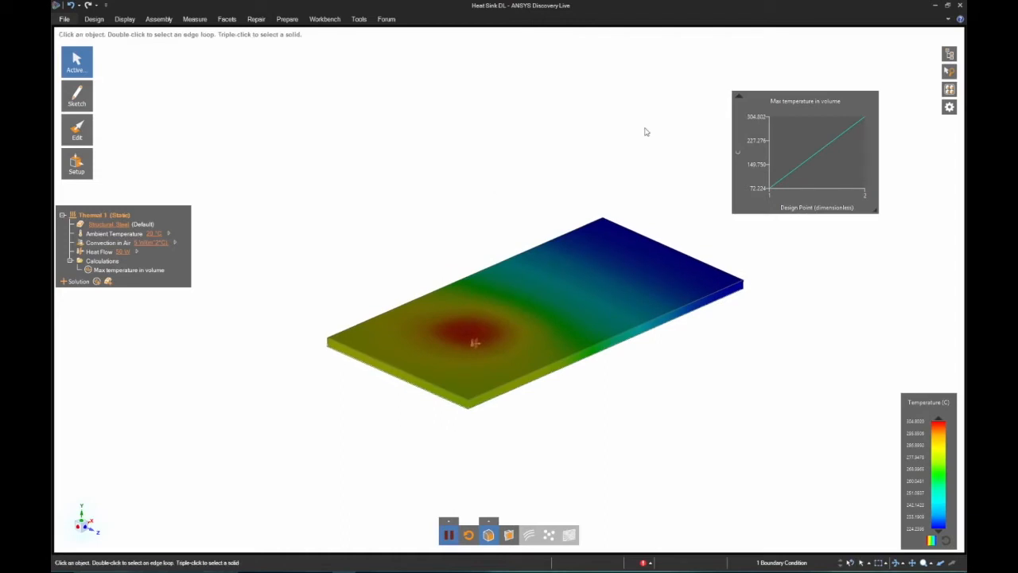
{"action": "left_click_drag", "start_coordinate": [759, 101], "coordinate": [710, 55]}
Show the Heat Sink component on the board and include it in the thermal simulation
{"action": "mouse_move", "coordinate": [947, 56]}
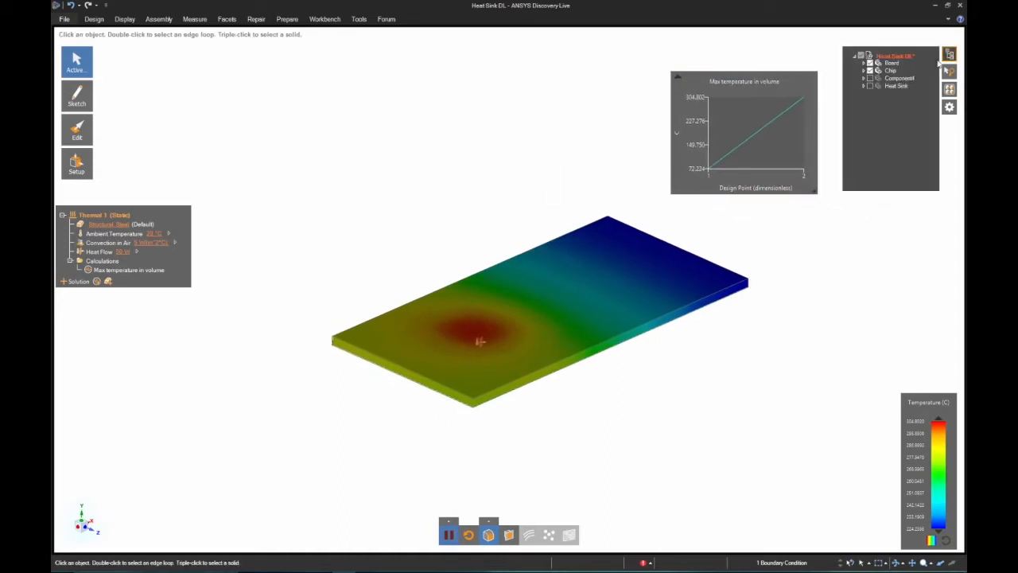
{"action": "left_click", "coordinate": [869, 86]}
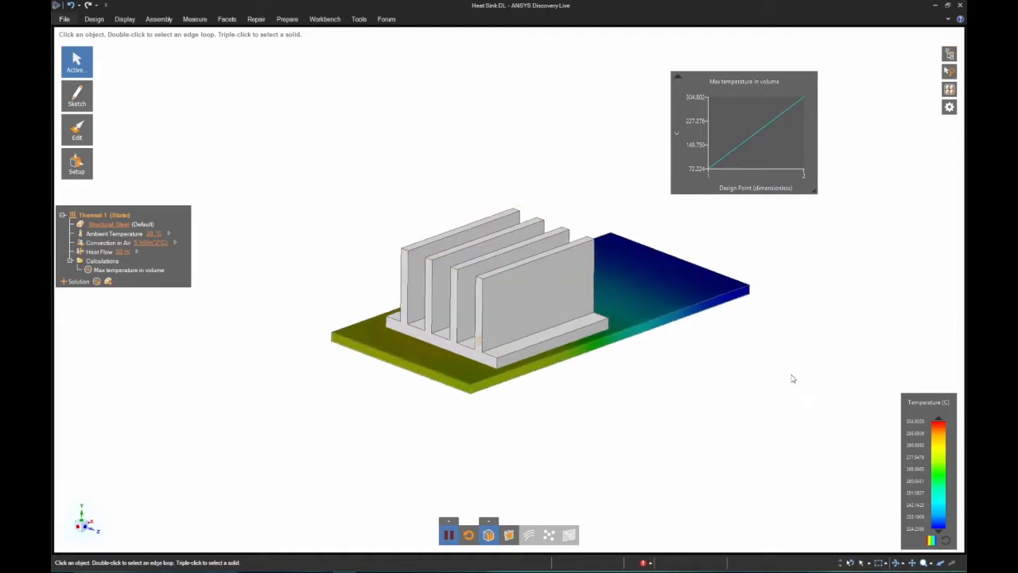
{"action": "right_click", "coordinate": [546, 298]}
{"action": "left_click", "coordinate": [562, 317]}
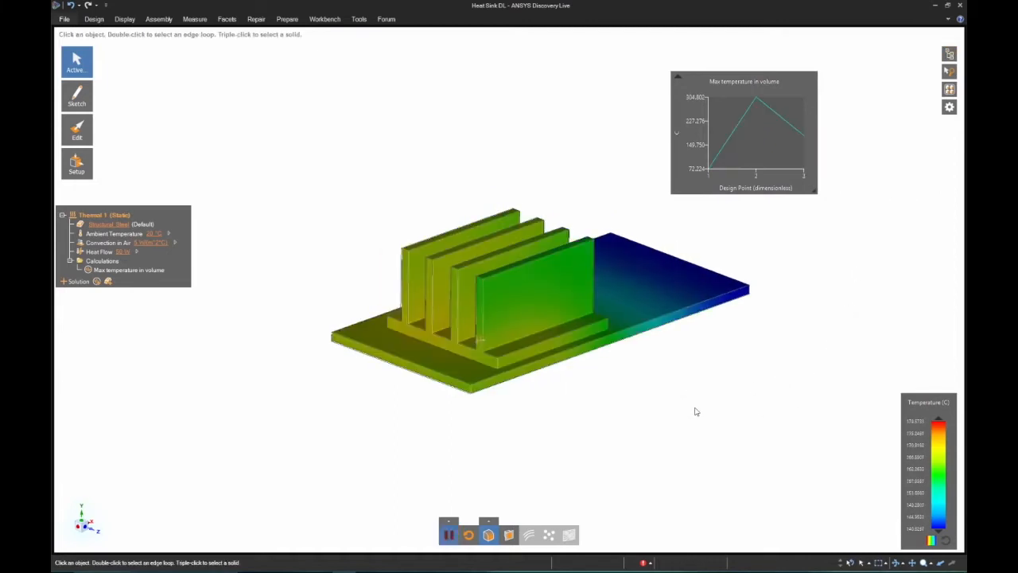
Select the outermost fin opposite the triad's origin side and copy it outward along the heat sink base
{"action": "left_click", "coordinate": [76, 528]}
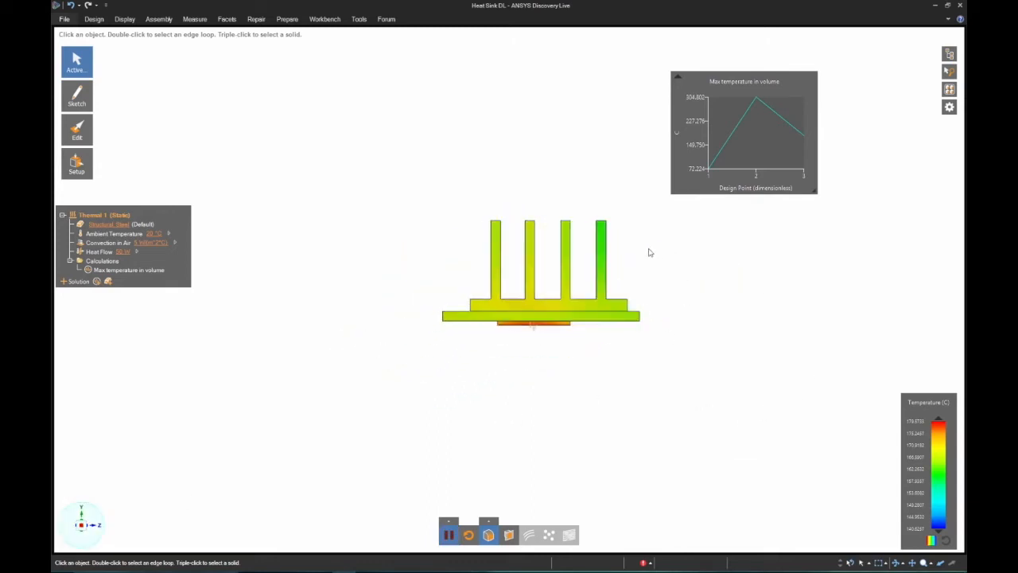
{"action": "scroll", "coordinate": [650, 252], "scroll_direction": "up", "scroll_amount": 3}
{"action": "key", "text": "m"}
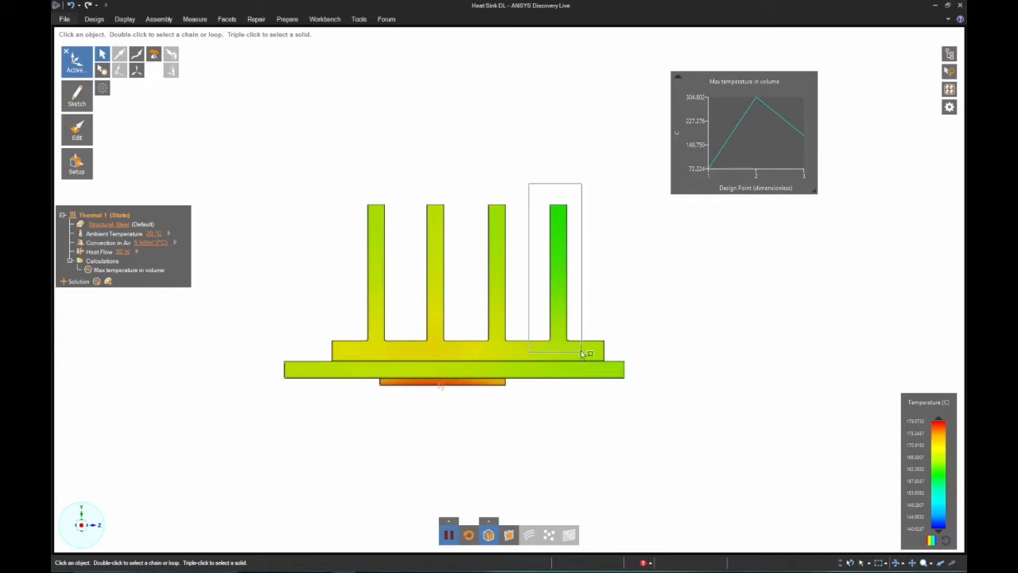
{"action": "left_click_drag", "start_coordinate": [581, 353], "coordinate": [581, 353]}
{"action": "left_click_drag", "start_coordinate": [596, 274], "coordinate": [627, 273]}
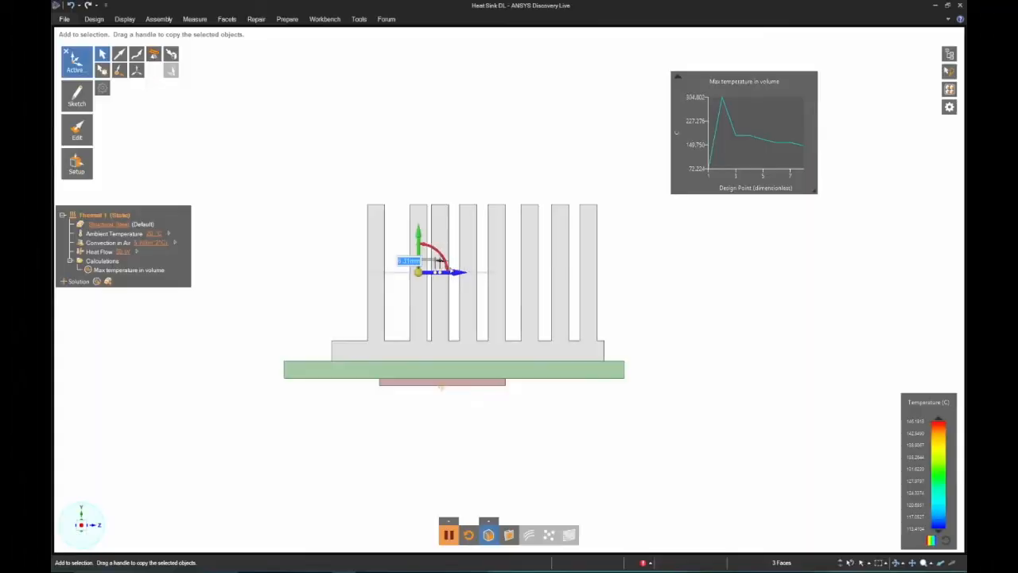
Copy a fin into the remaining wide gap and copy the other end fin outward to the base's edge
{"action": "left_click_drag", "start_coordinate": [454, 272], "coordinate": [443, 271], "text": "ctrl"}
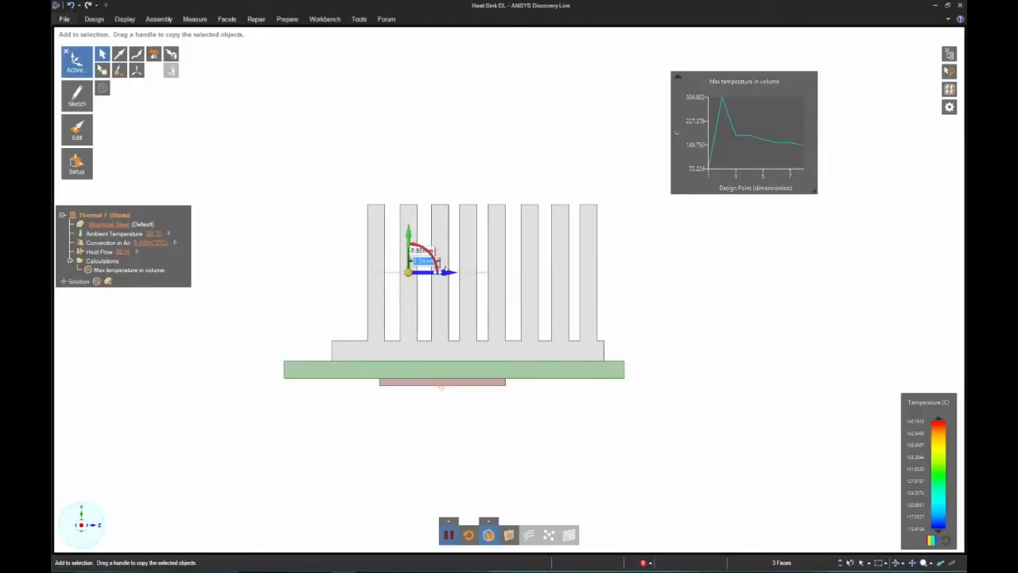
{"action": "left_click", "coordinate": [344, 190]}
{"action": "left_click_drag", "start_coordinate": [394, 315], "coordinate": [392, 345]}
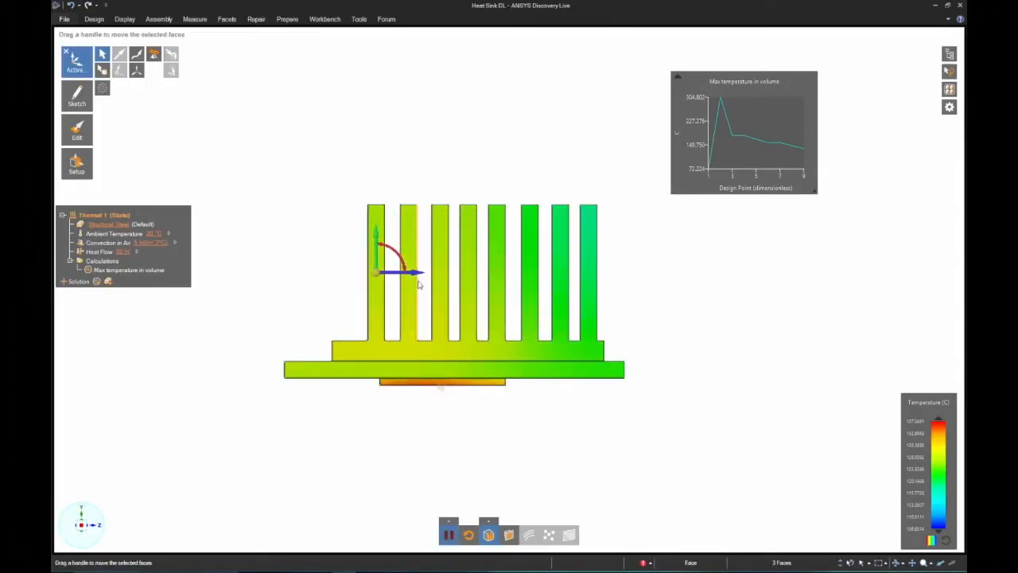
{"action": "left_click_drag", "start_coordinate": [410, 273], "coordinate": [402, 272], "text": "ctrl"}
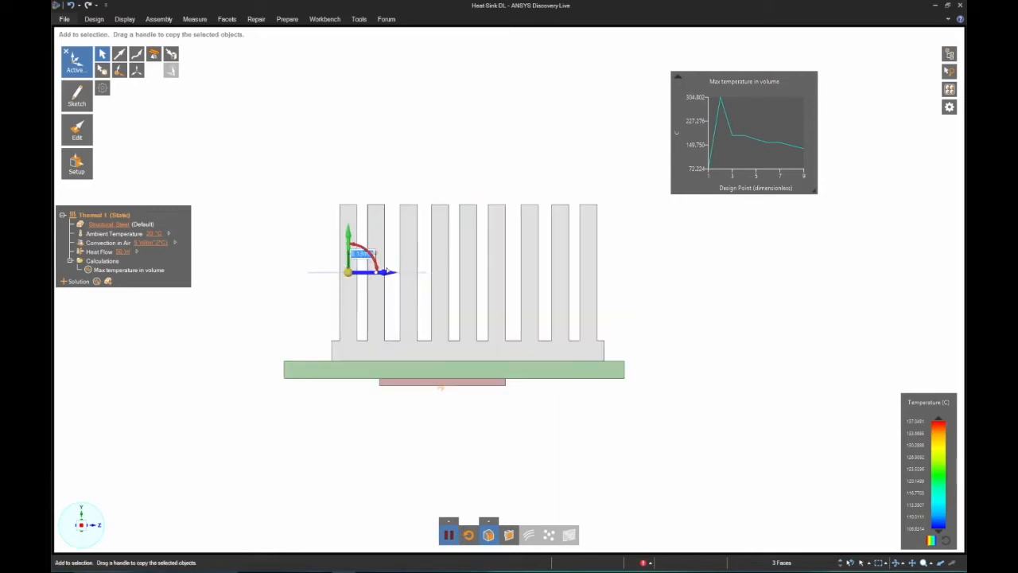
{"action": "left_click", "coordinate": [708, 275]}
Show the Component4 housing around the finned heat sink and board
{"action": "middle_click_drag", "start_coordinate": [540, 291], "coordinate": [382, 302]}
{"action": "left_click", "coordinate": [950, 55]}
{"action": "left_click", "coordinate": [870, 77]}
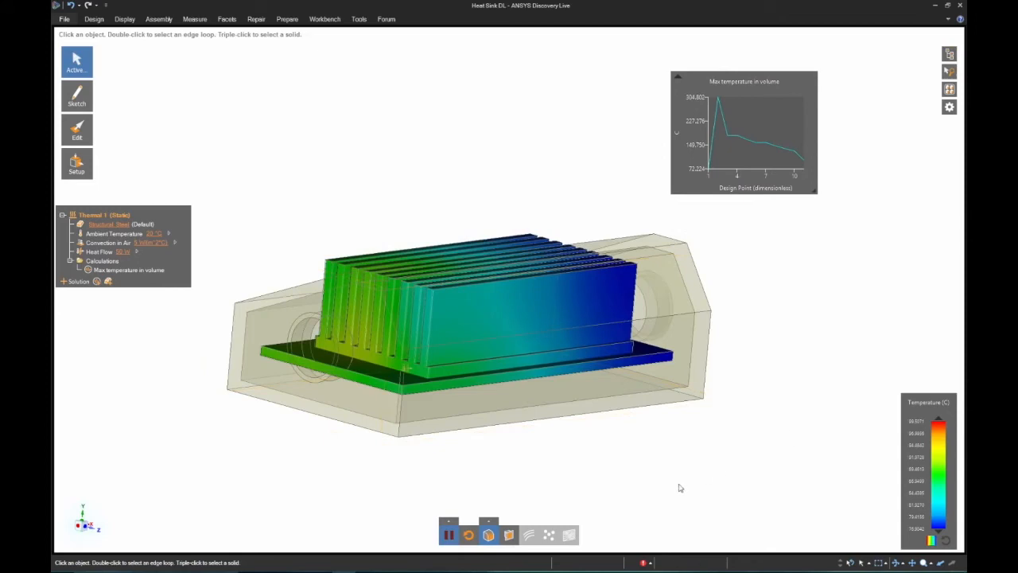
Adjust the heat sink fin heights in a cross-section so the fins fit beneath the housing's sloped roof
{"action": "middle_click_drag", "start_coordinate": [614, 480], "coordinate": [639, 470]}
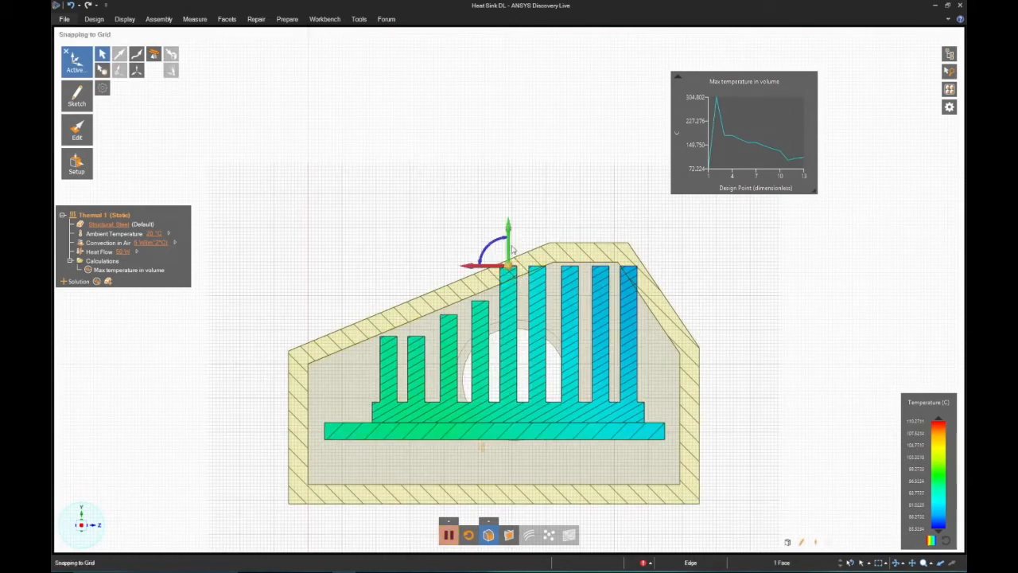
{"action": "left_click_drag", "start_coordinate": [510, 233], "coordinate": [515, 261]}
{"action": "left_click", "coordinate": [515, 222]}
{"action": "left_click_drag", "start_coordinate": [515, 224], "coordinate": [557, 235]}
{"action": "left_click", "coordinate": [549, 199]}
{"action": "middle_click_drag", "start_coordinate": [836, 307], "coordinate": [870, 284]}
{"action": "key", "text": "d"}
{"action": "scroll", "coordinate": [914, 261], "scroll_direction": "down", "scroll_amount": 2}
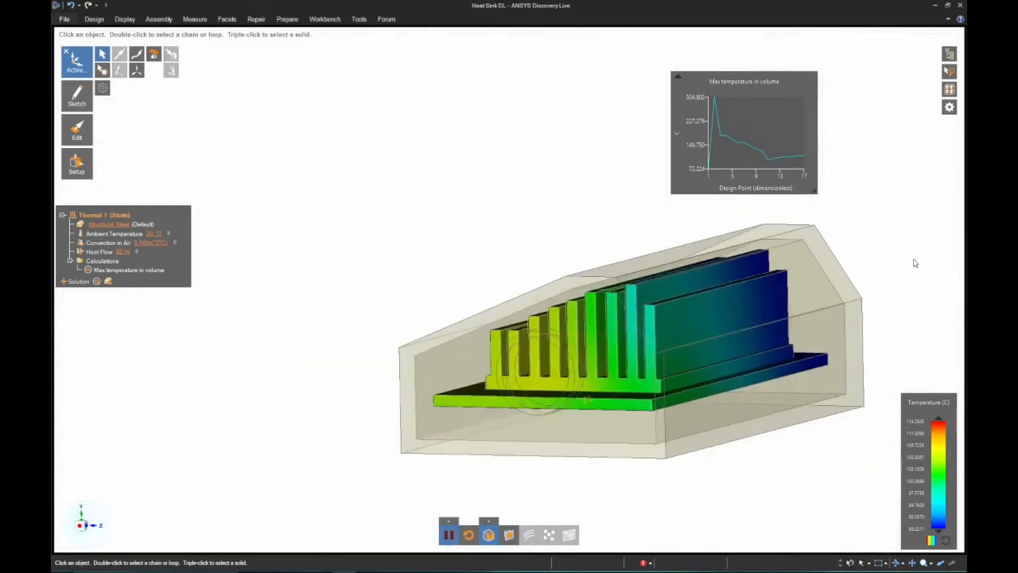
Assign Copper from the material library to the finned heat sink
{"action": "middle_click_drag", "start_coordinate": [913, 253], "coordinate": [838, 254], "text": "ctrl"}
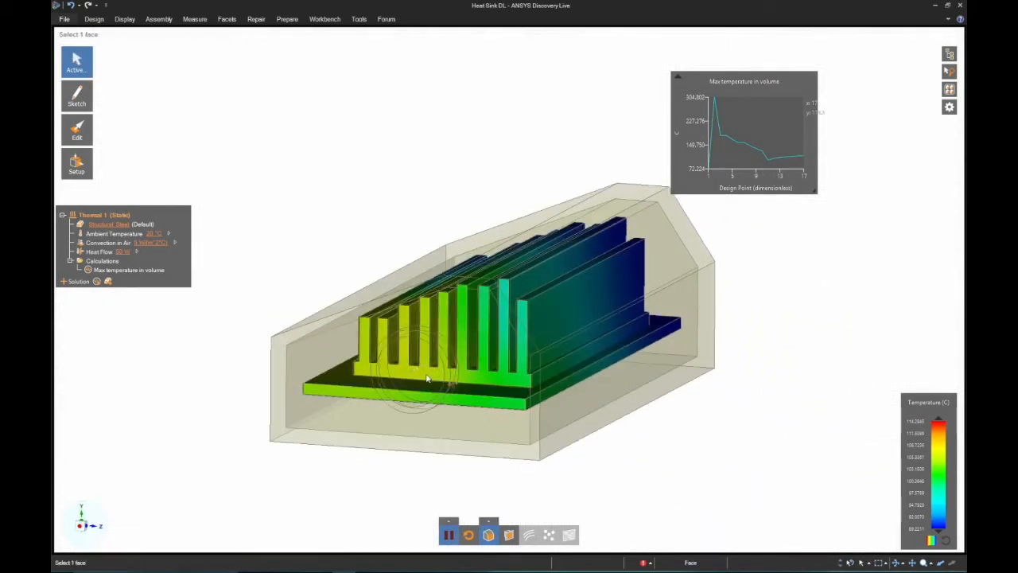
{"action": "left_click", "coordinate": [428, 378]}
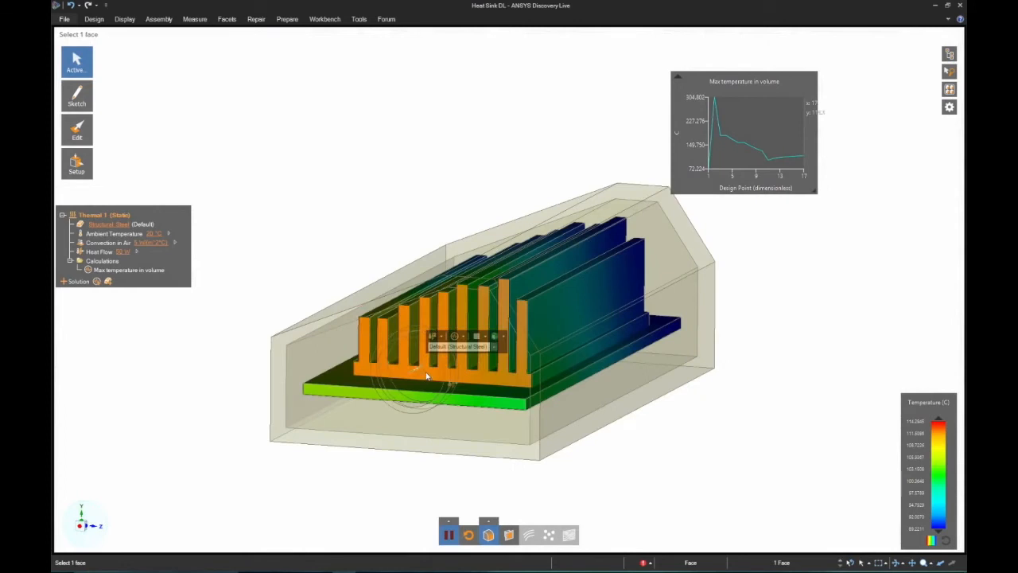
{"action": "right_click", "coordinate": [427, 379]}
{"action": "left_click", "coordinate": [489, 204]}
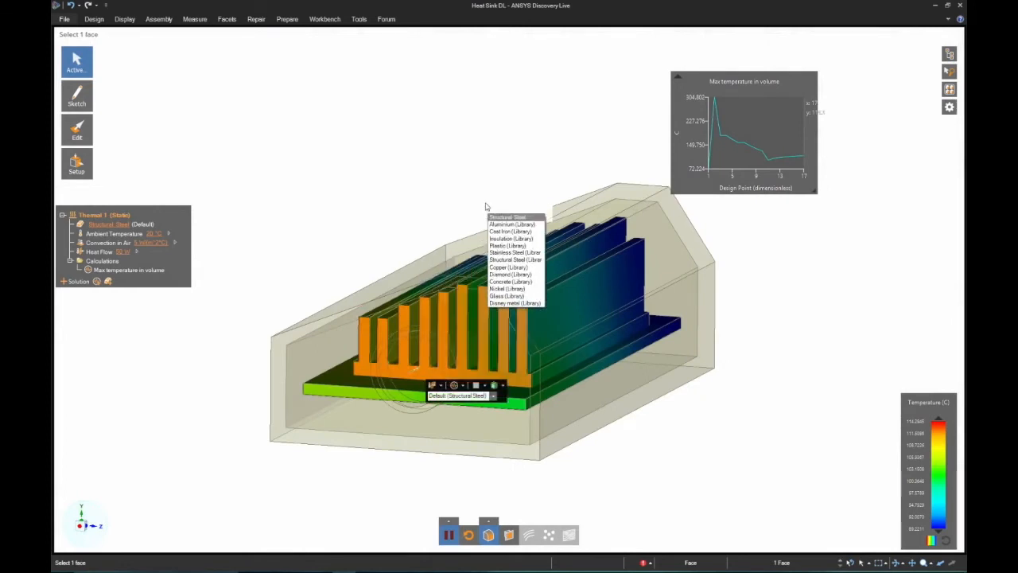
{"action": "left_click", "coordinate": [506, 269]}
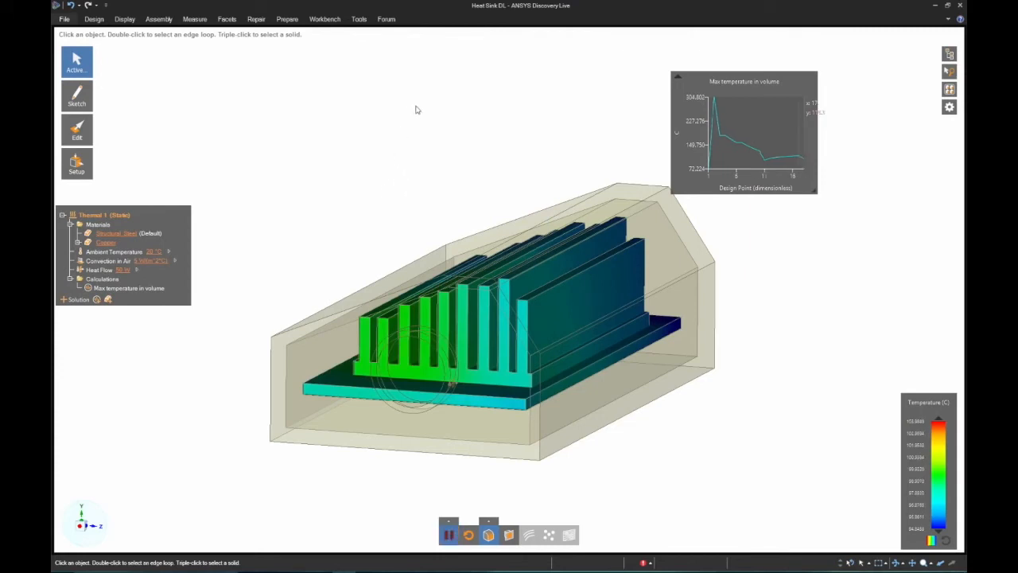
{"action": "middle_click_drag", "start_coordinate": [415, 133], "coordinate": [395, 133]}
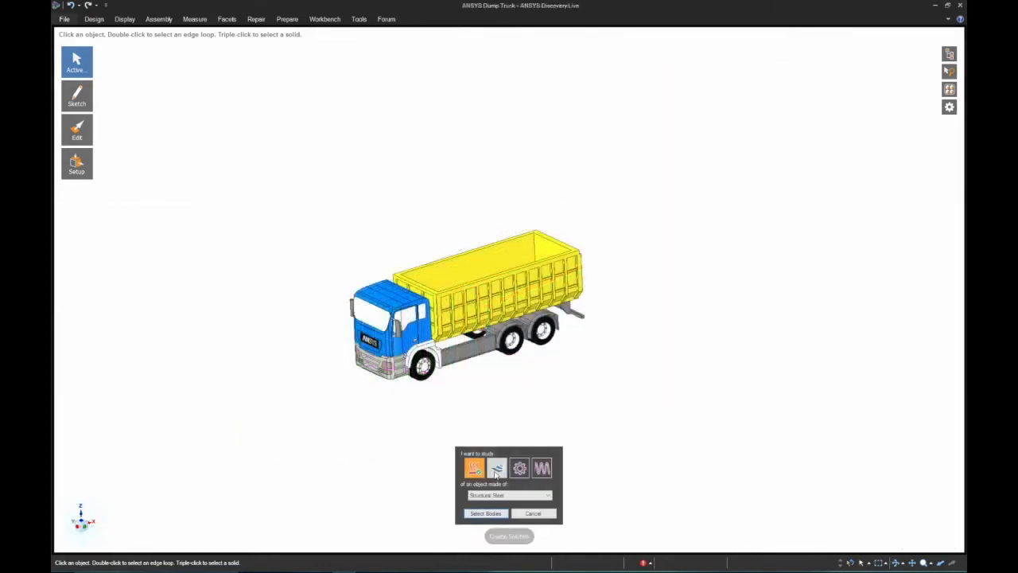
Create an external fluid study around the dump truck with the inlet facing the cab front and the ground plane beneath the wheels
{"action": "left_click", "coordinate": [495, 471]}
{"action": "left_click", "coordinate": [486, 513]}
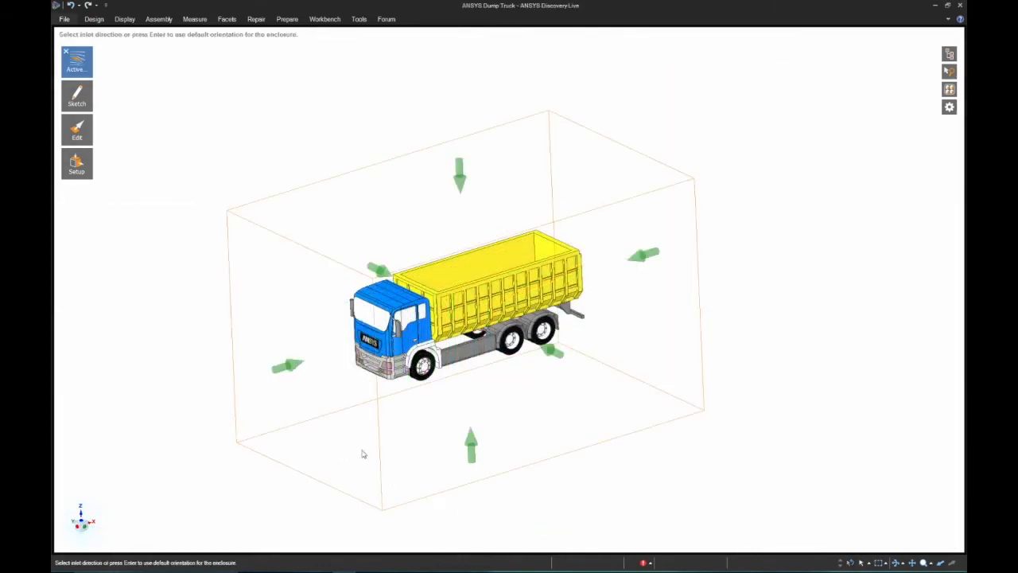
{"action": "left_click", "coordinate": [291, 369]}
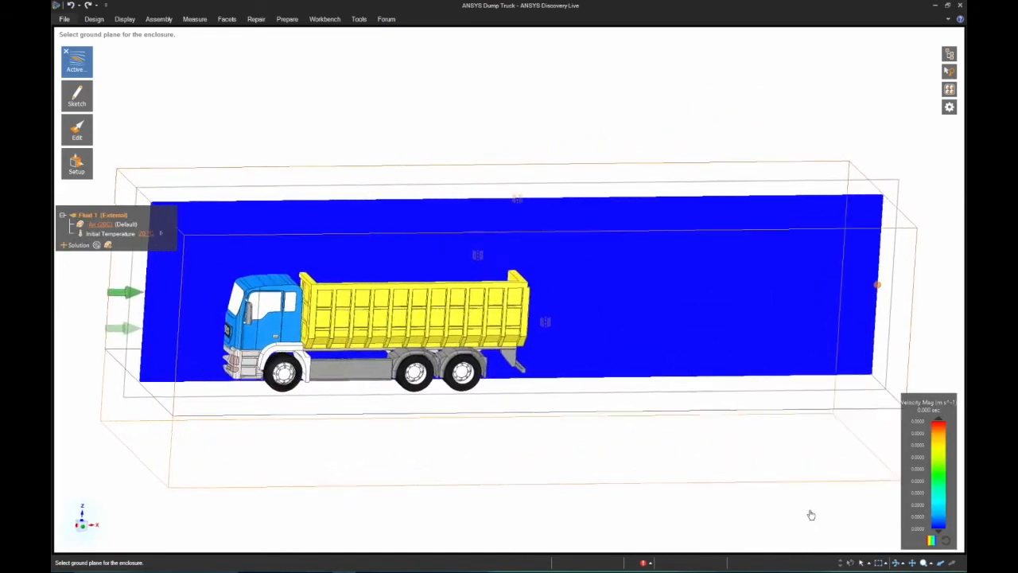
{"action": "left_click", "coordinate": [812, 520]}
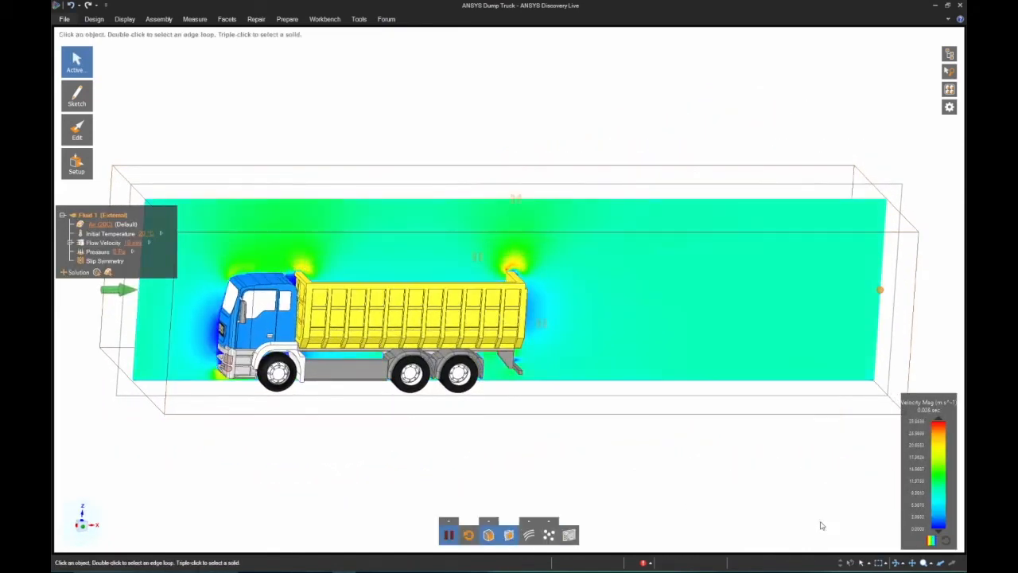
Display the truck's airflow as streamlines without the enclosure and move their source downward in front of the cab
{"action": "mouse_move", "coordinate": [949, 53]}
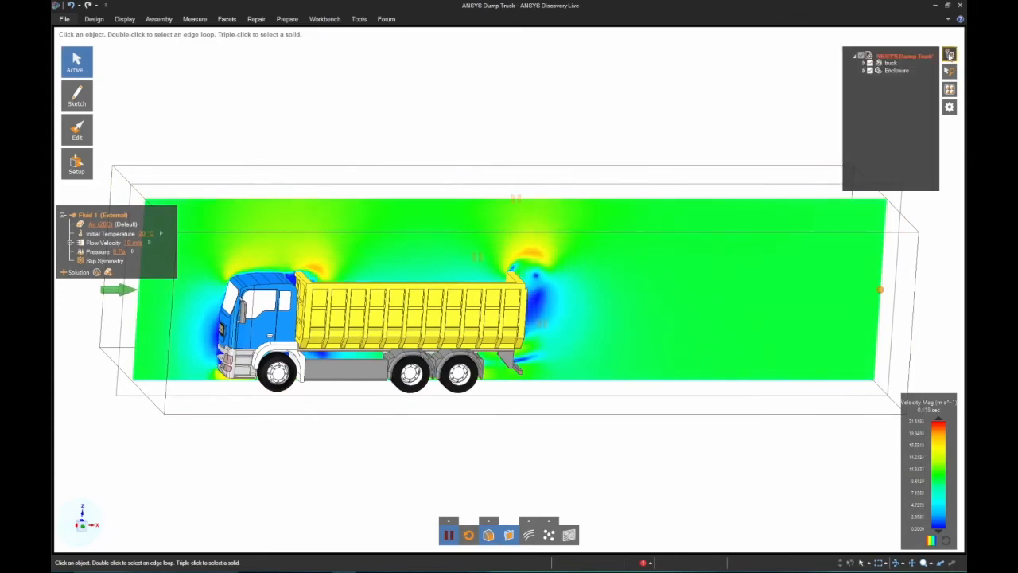
{"action": "middle_click_drag", "start_coordinate": [661, 129], "coordinate": [633, 393]}
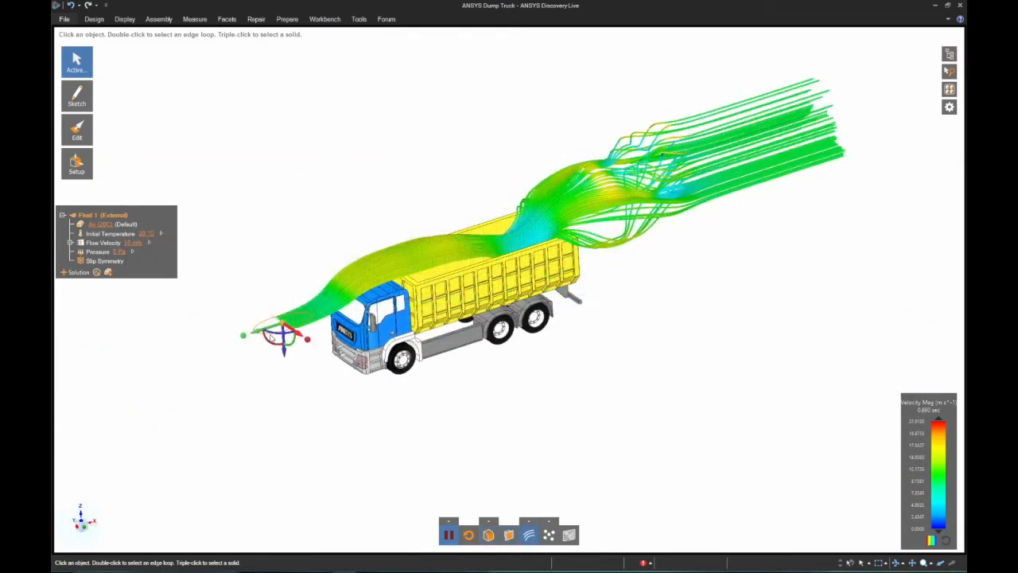
{"action": "left_click_drag", "start_coordinate": [284, 355], "coordinate": [290, 383]}
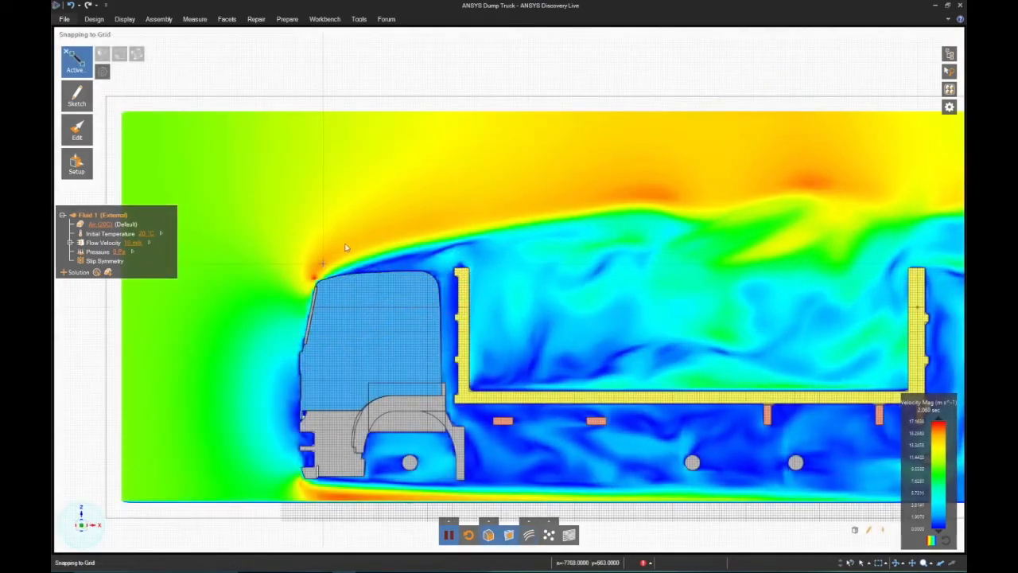
Sketch a closed four-sided wind deflector profile above the cab roof on the truck's mid-plane
{"action": "left_click", "coordinate": [322, 262]}
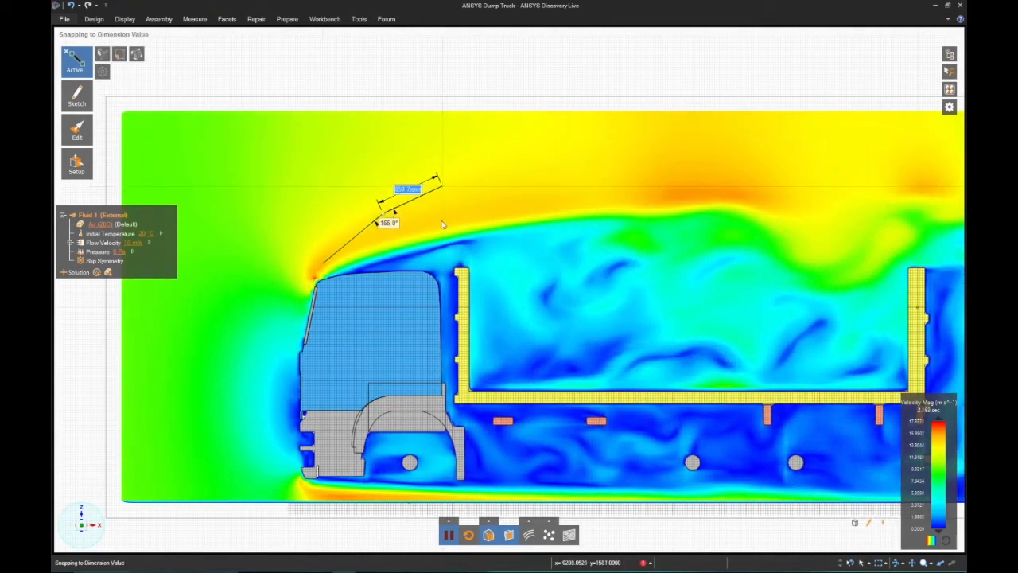
{"action": "left_click", "coordinate": [443, 187]}
{"action": "left_click", "coordinate": [442, 259]}
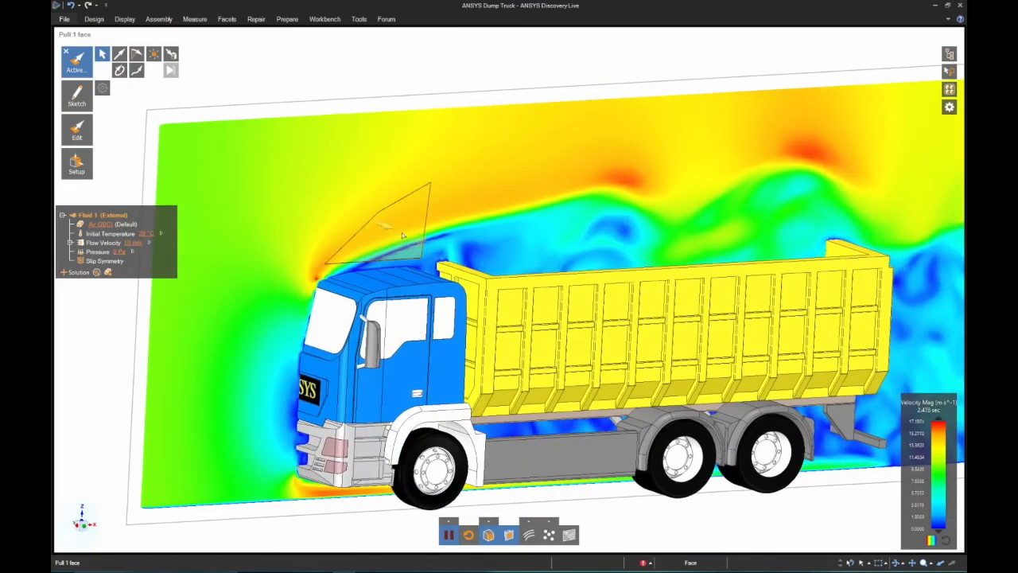
Pull the deflector profile sideways into a solid reaching across the cab roof toward the driver's side
{"action": "left_click", "coordinate": [402, 230]}
{"action": "left_click_drag", "start_coordinate": [405, 226], "coordinate": [436, 253]}
{"action": "key", "text": "Escape"}
{"action": "key", "text": "Escape"}
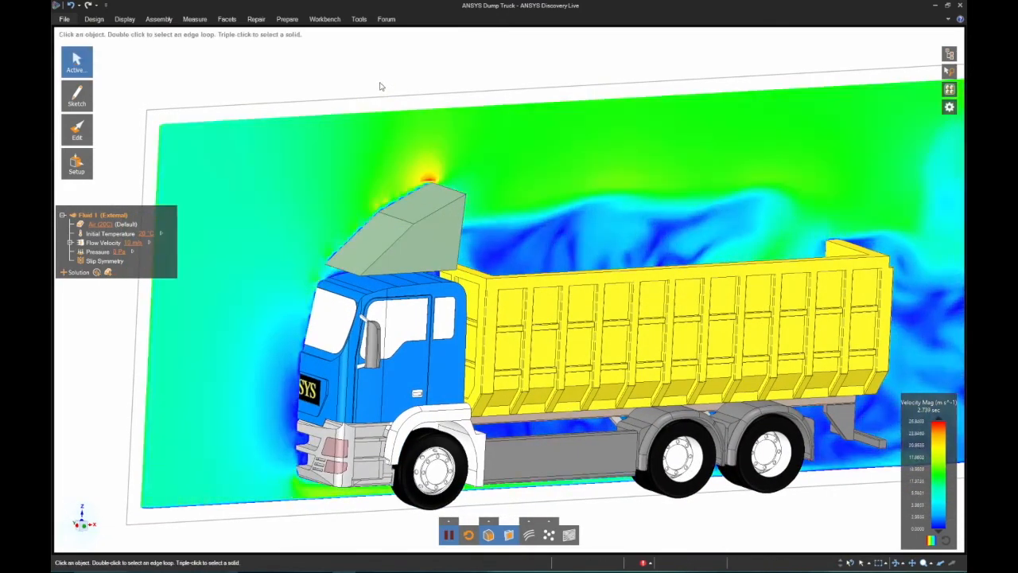
Select the whole truck with its deflector and copy it straight back along its length to form a second truck behind
{"action": "scroll", "coordinate": [383, 85], "scroll_direction": "down", "scroll_amount": 4}
{"action": "middle_click_drag", "start_coordinate": [469, 401], "coordinate": [468, 435]}
{"action": "left_click_drag", "start_coordinate": [297, 151], "coordinate": [654, 433]}
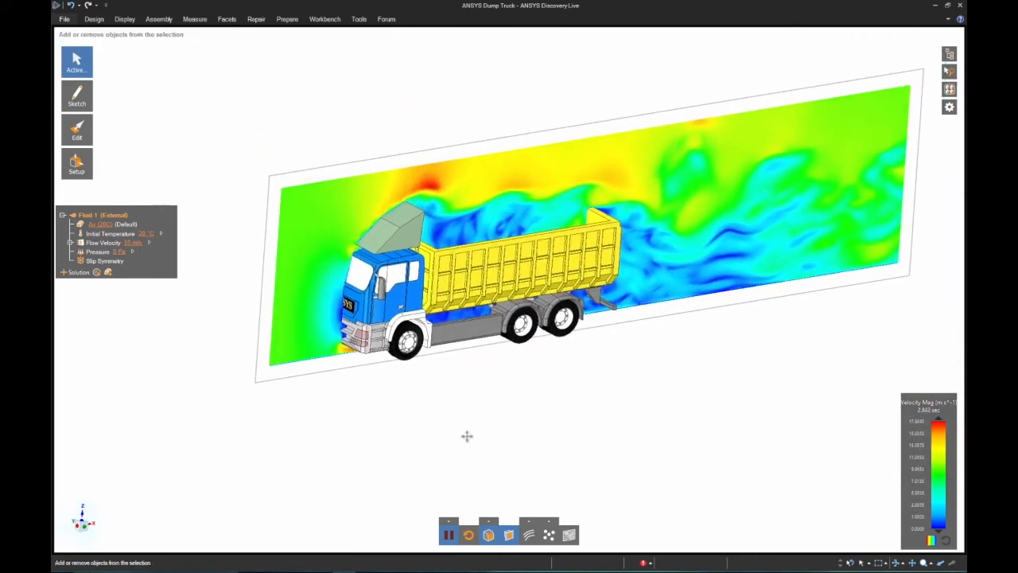
{"action": "left_click_drag", "start_coordinate": [654, 433], "coordinate": [719, 467]}
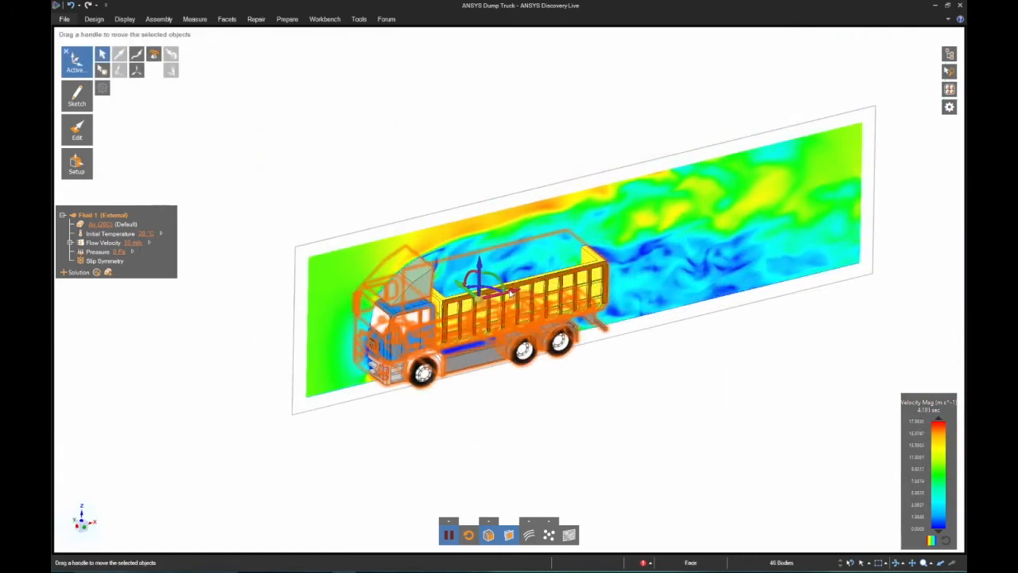
{"action": "left_click_drag", "start_coordinate": [551, 289], "coordinate": [769, 243], "text": "ctrl"}
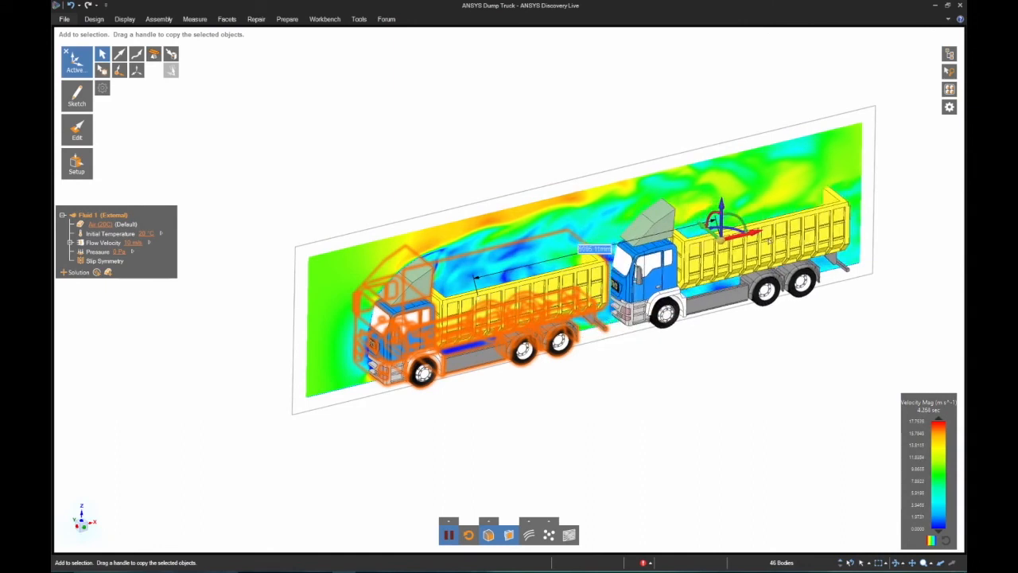
{"action": "left_click", "coordinate": [649, 422]}
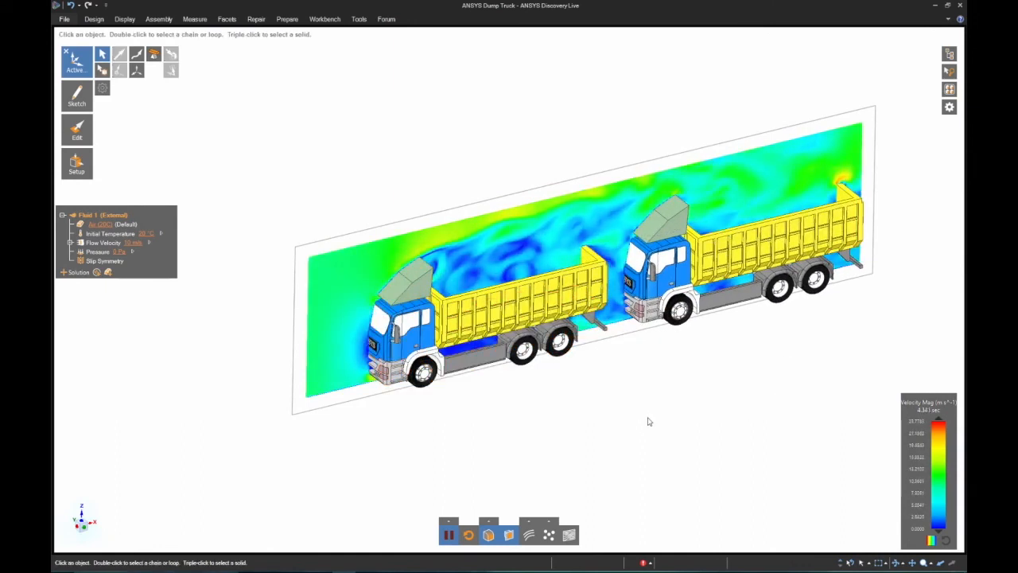
{"action": "middle_click_drag", "start_coordinate": [670, 411], "coordinate": [640, 427], "text": "shift"}
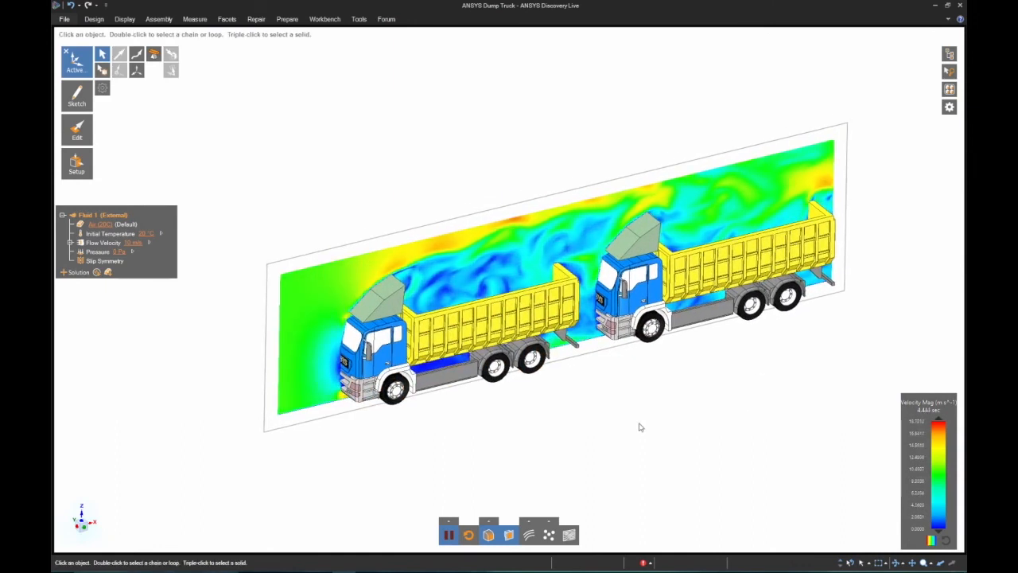